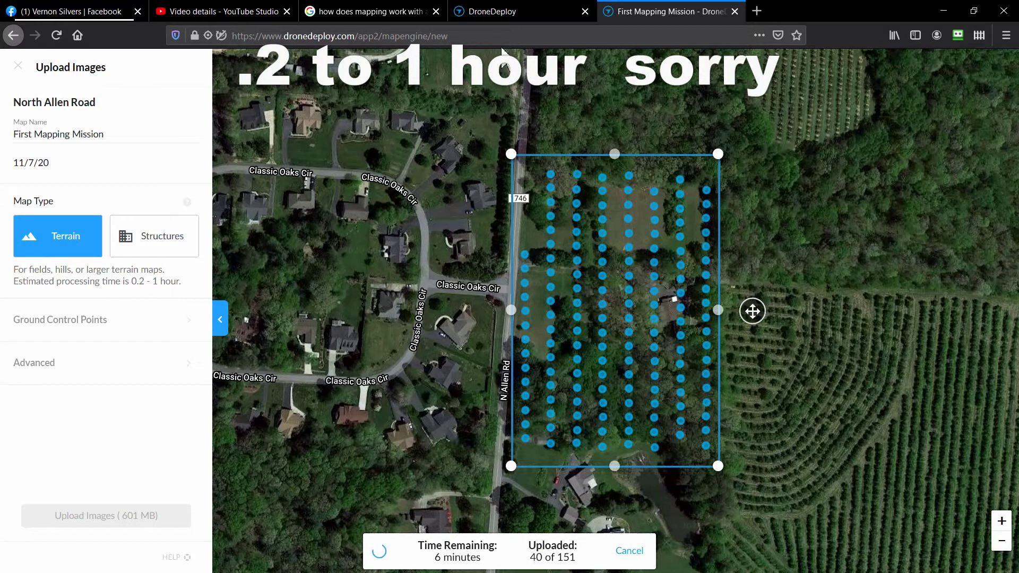
With the 151-photo upload running, switch to the DroneDeploy Projects page.
click(503, 17)
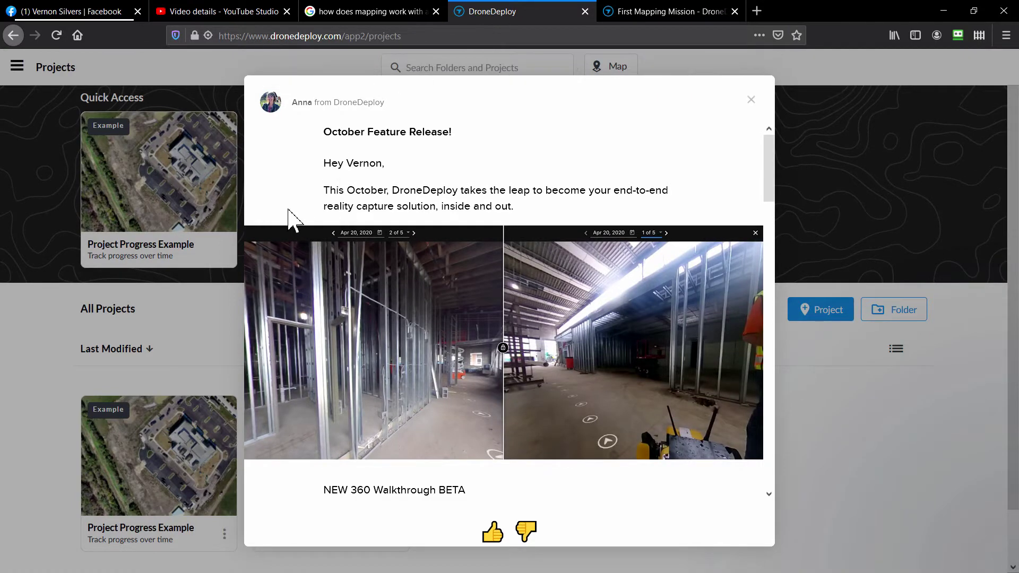
Dismiss the October Feature Release announcement and return to the First Mapping Mission map.
click(752, 100)
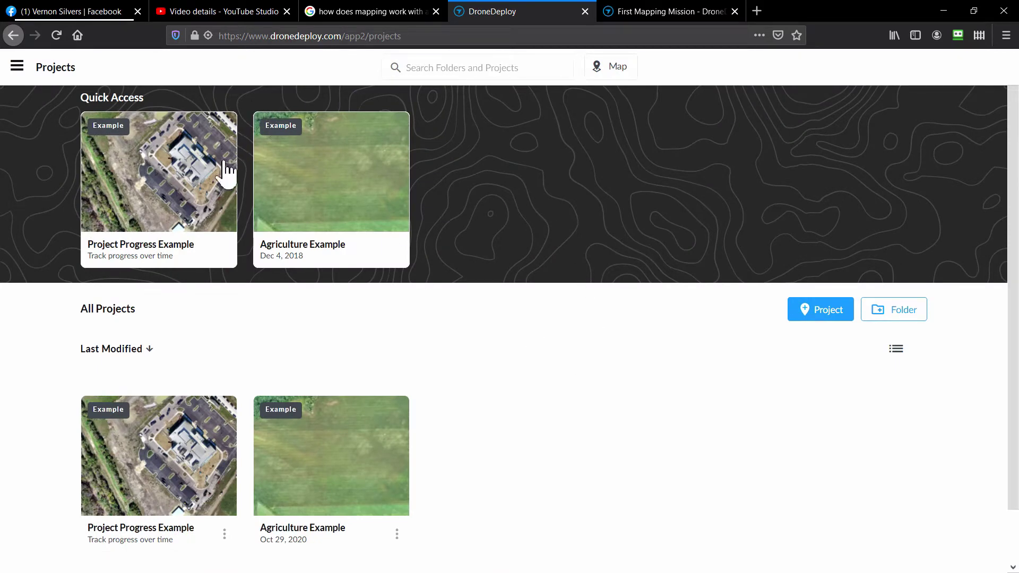
scroll(493, 387, down, 1)
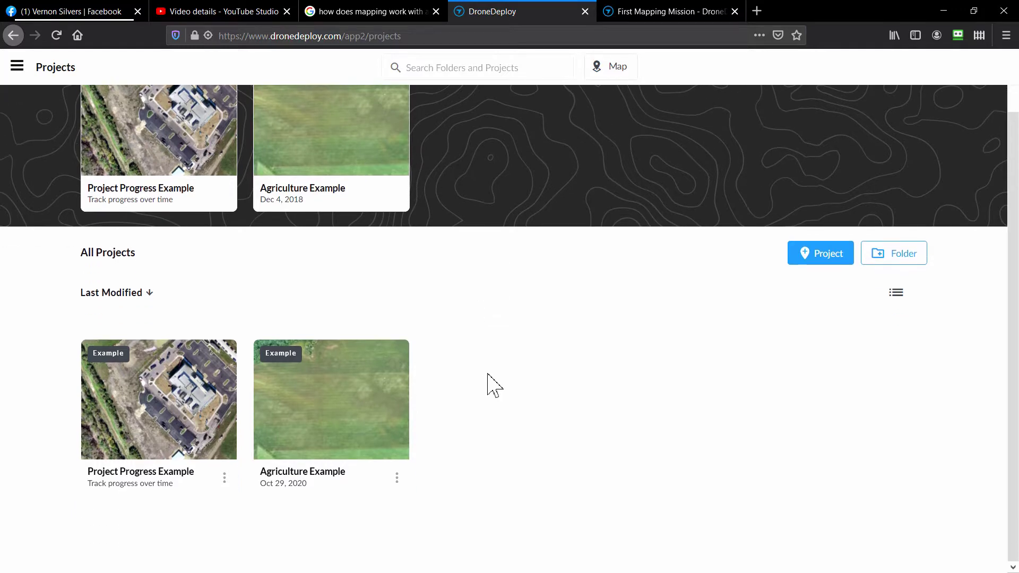
scroll(494, 385, up, 1)
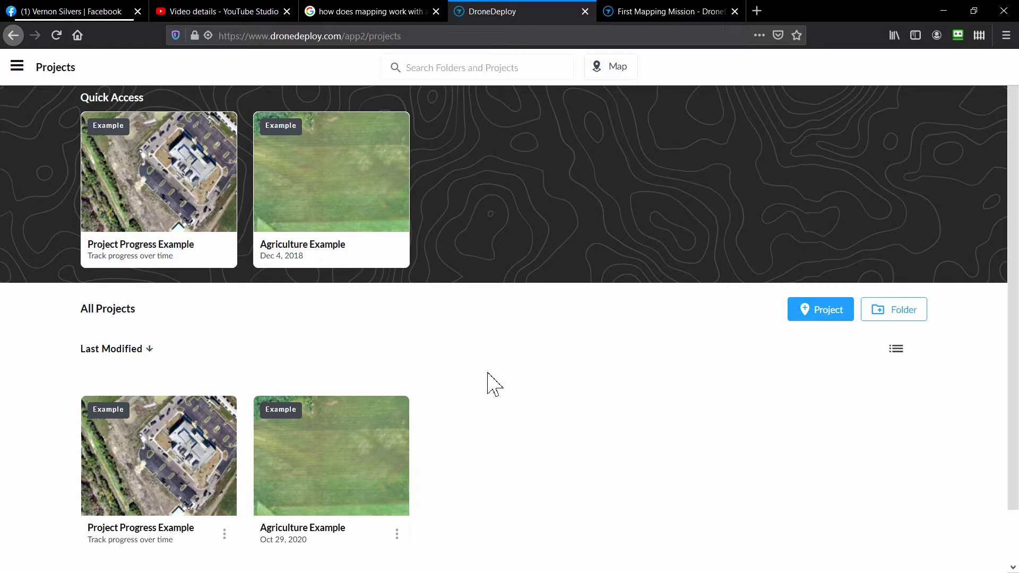
click(671, 11)
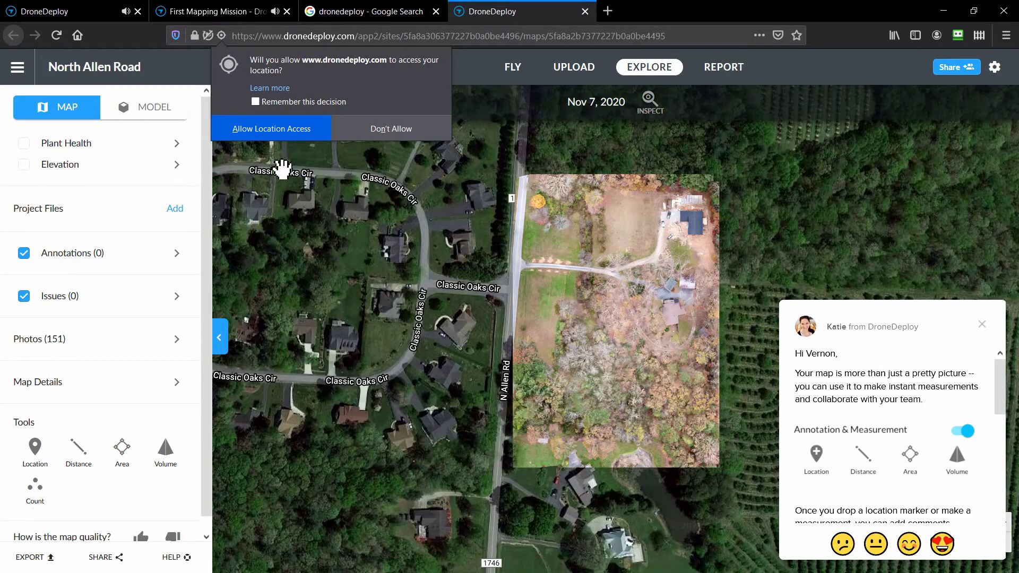
Allow location access, then zoom and pan to centre the property's orthophoto and its northern part.
click(274, 128)
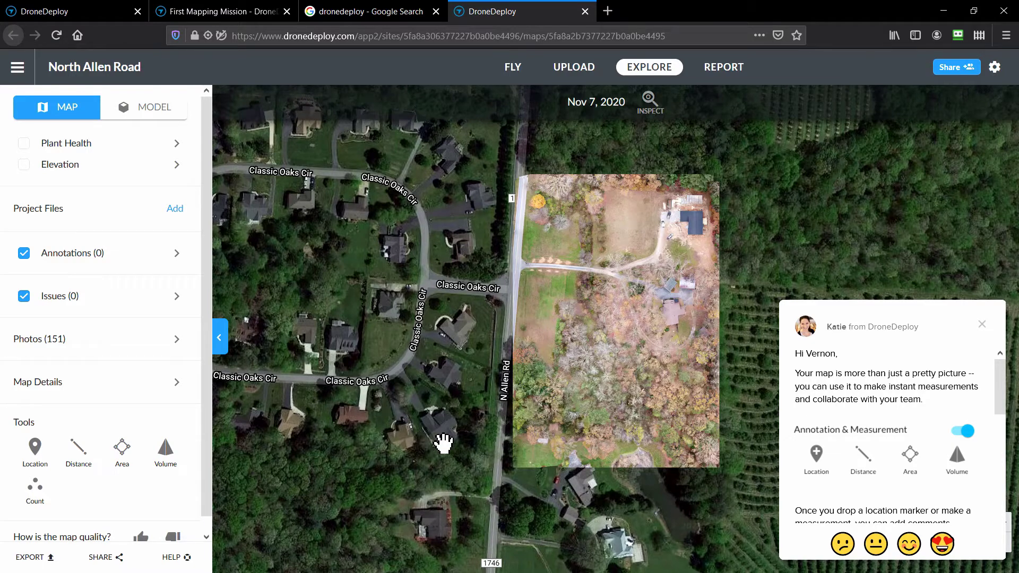
scroll(443, 441, up, 3)
drag(507, 403, 236, 428)
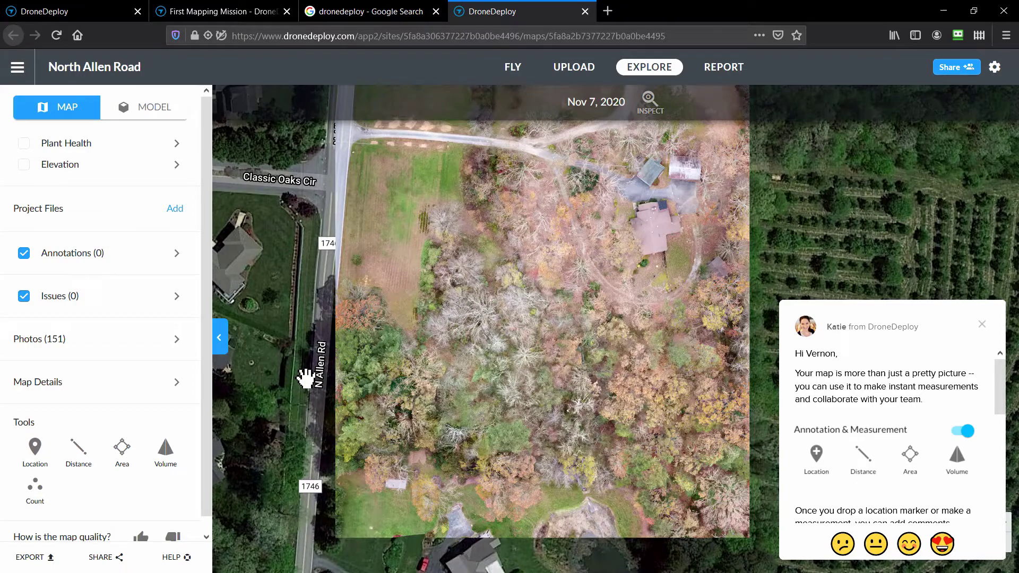
mouse_move(304, 320)
mouse_down()
mouse_move(280, 421)
mouse_move(294, 337)
mouse_up()
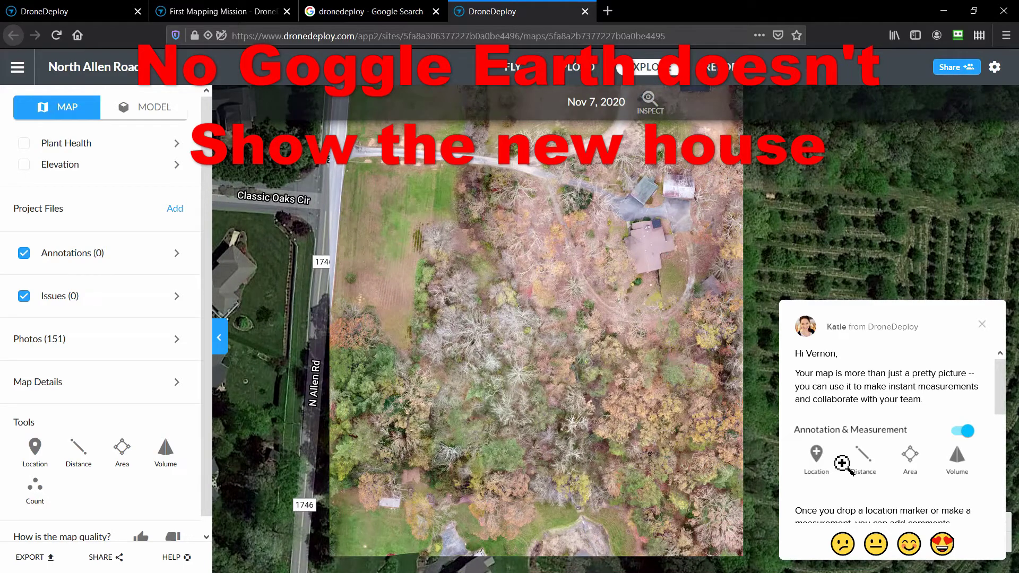
Enlarge and close the Annotation & Measurement tools image several times while panning the map.
click(864, 455)
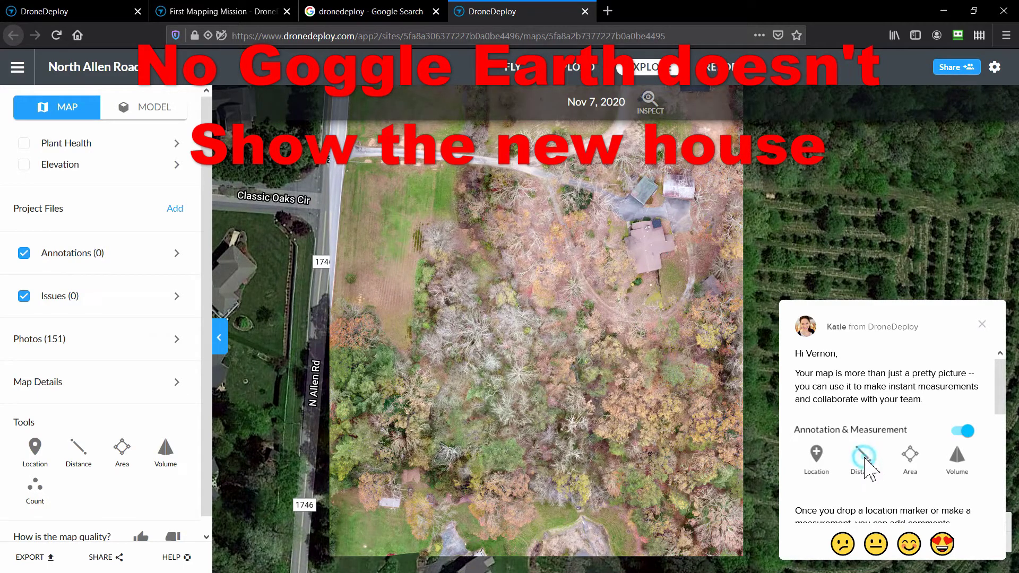
click(865, 465)
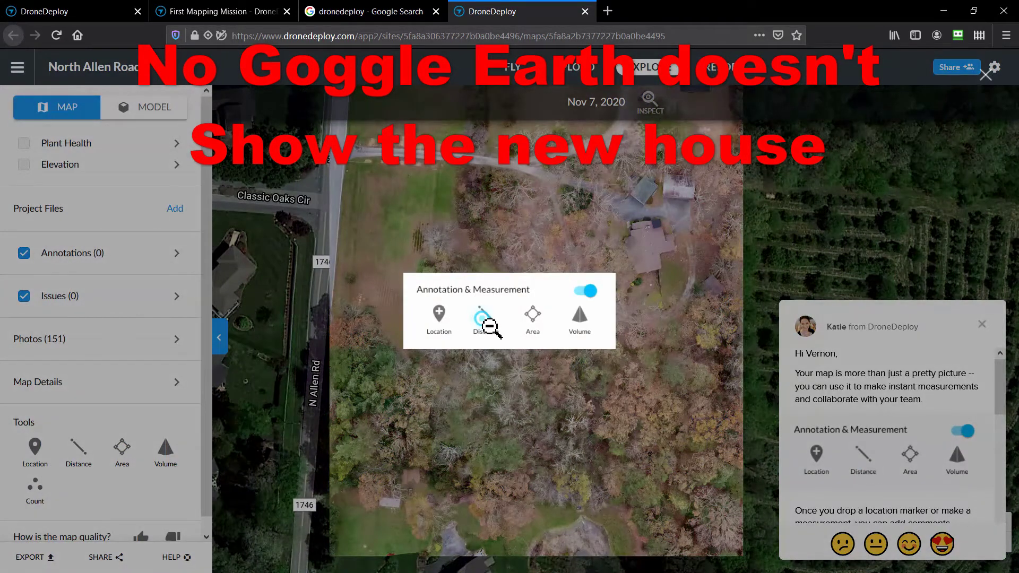
click(490, 326)
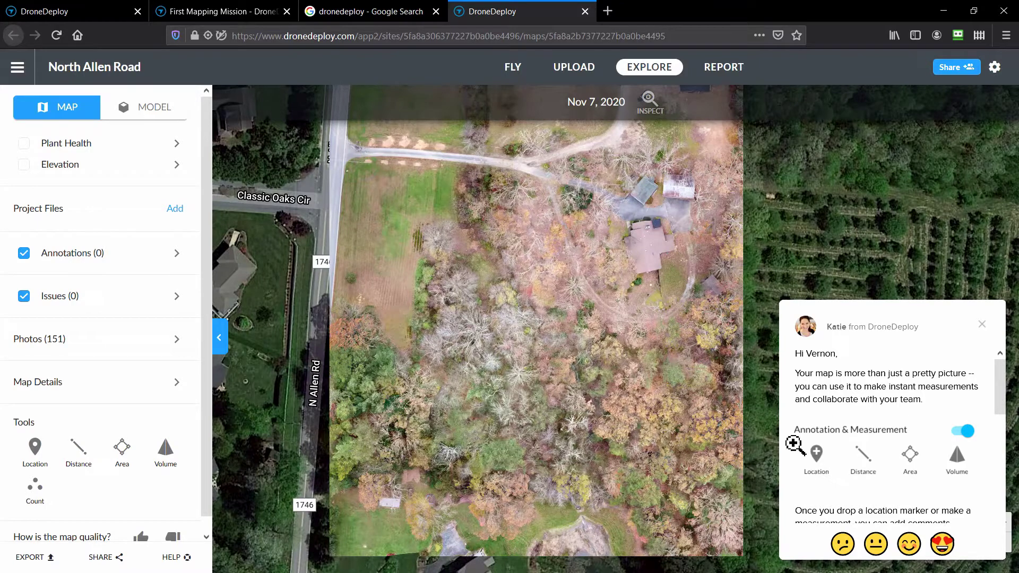
click(869, 467)
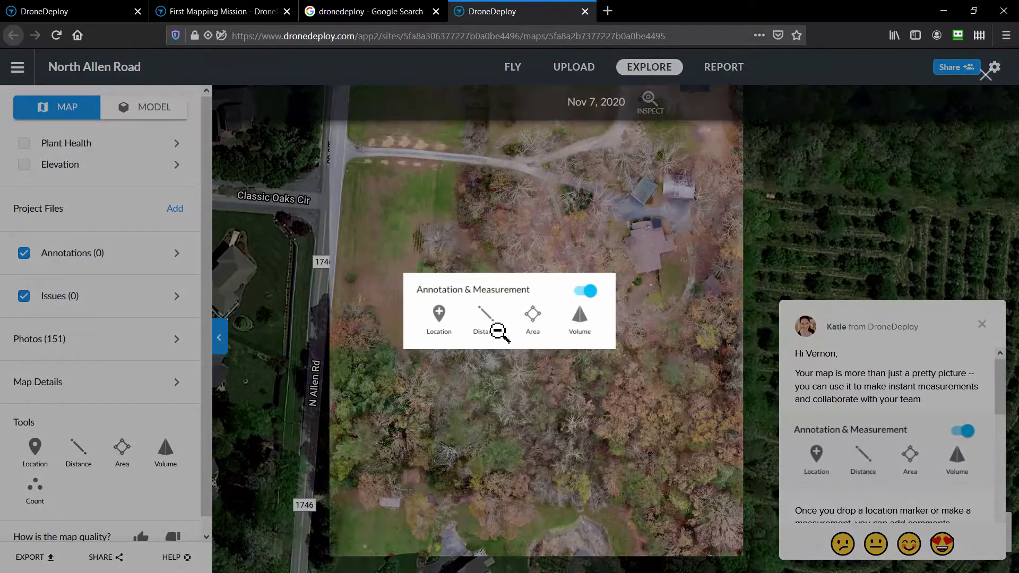
click(498, 333)
drag(528, 287, 650, 371)
click(864, 466)
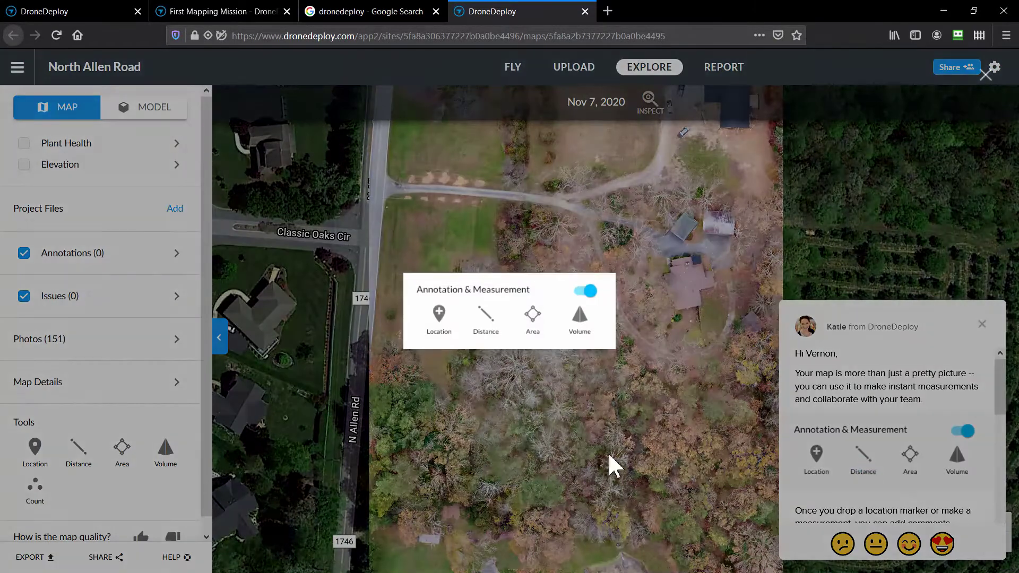
click(448, 444)
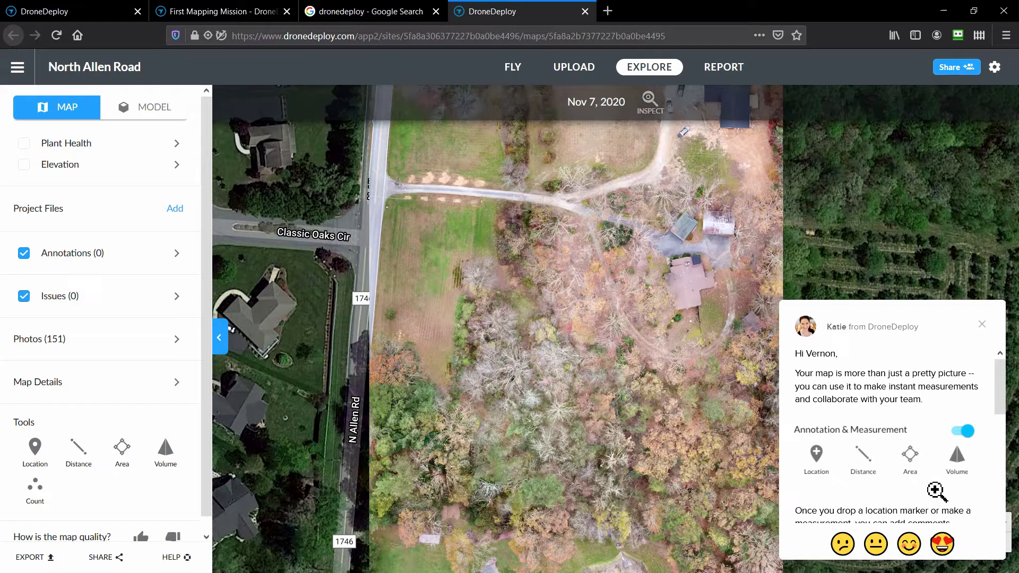
click(909, 459)
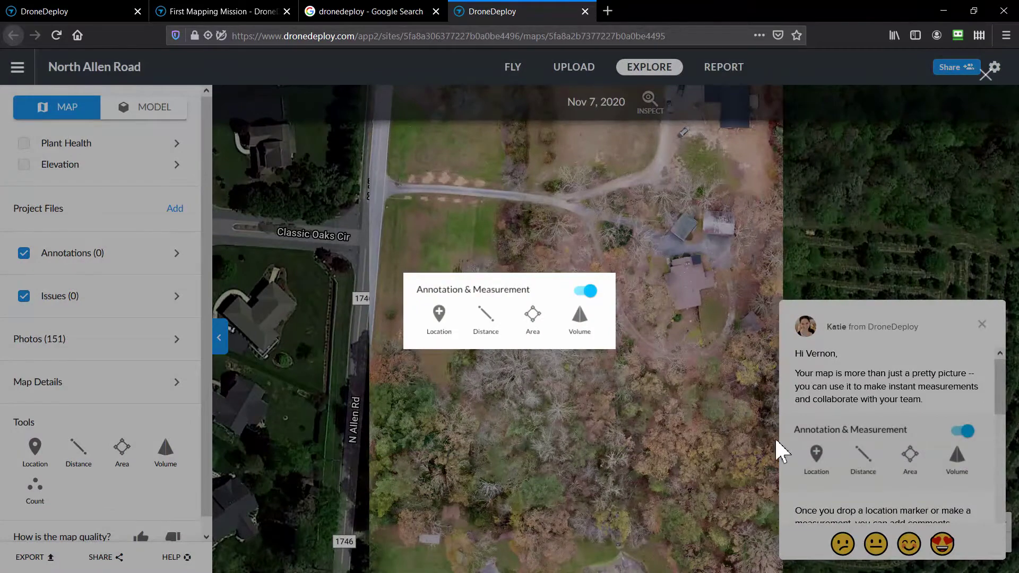
click(549, 335)
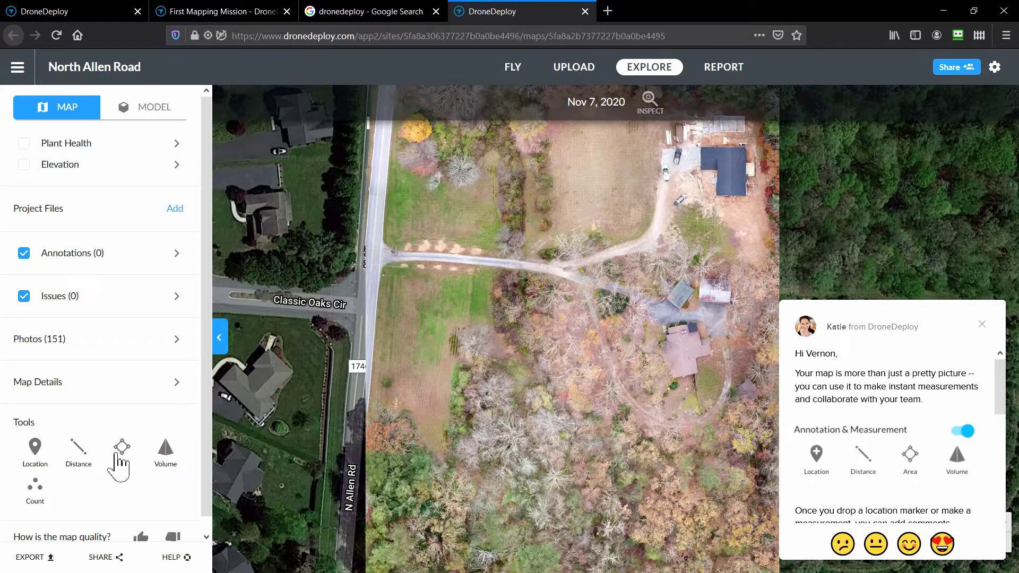
Place Distance tool points from the roadside lawn to the driveway and close the chat message.
click(92, 459)
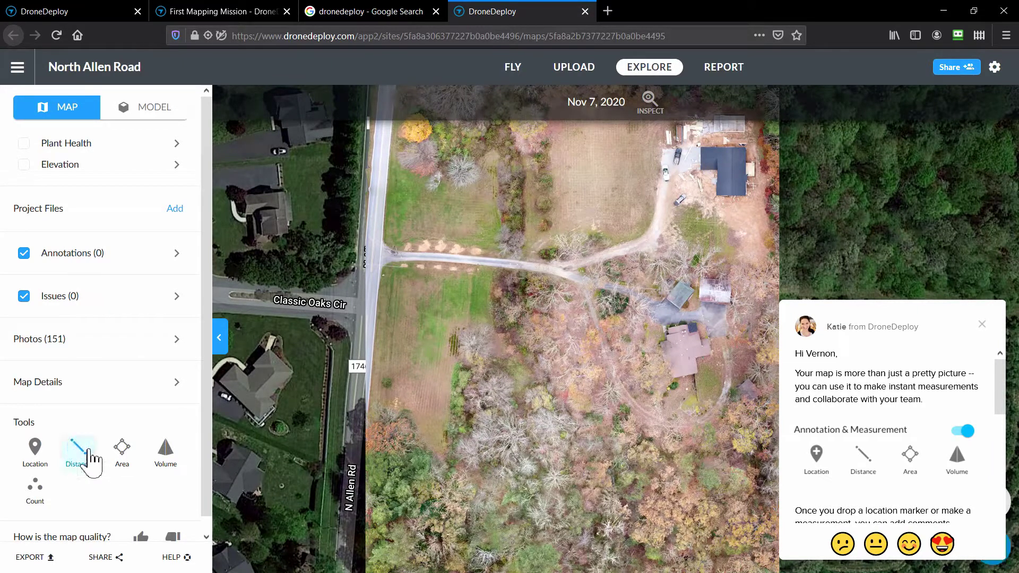
click(437, 307)
click(619, 259)
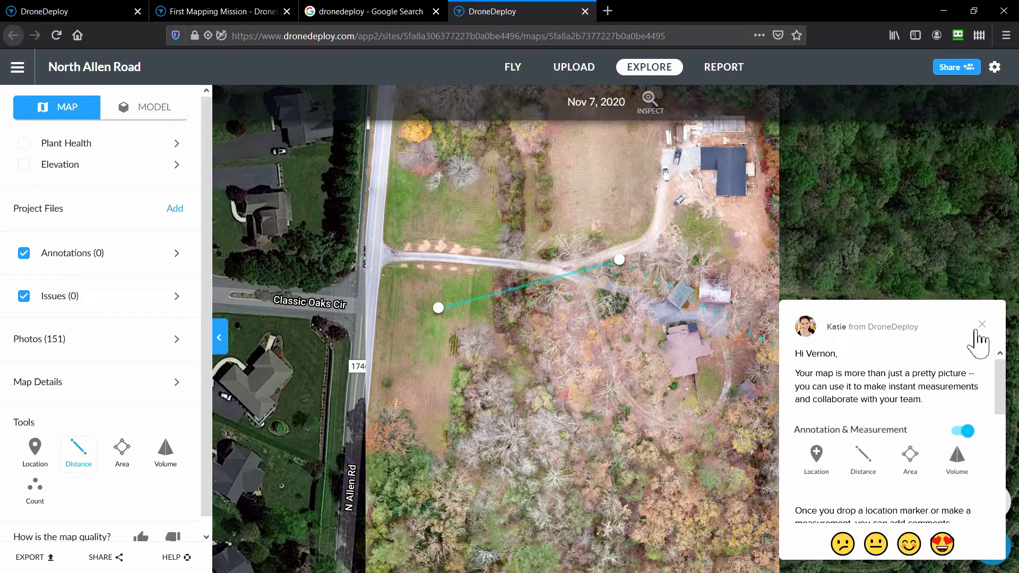
click(991, 334)
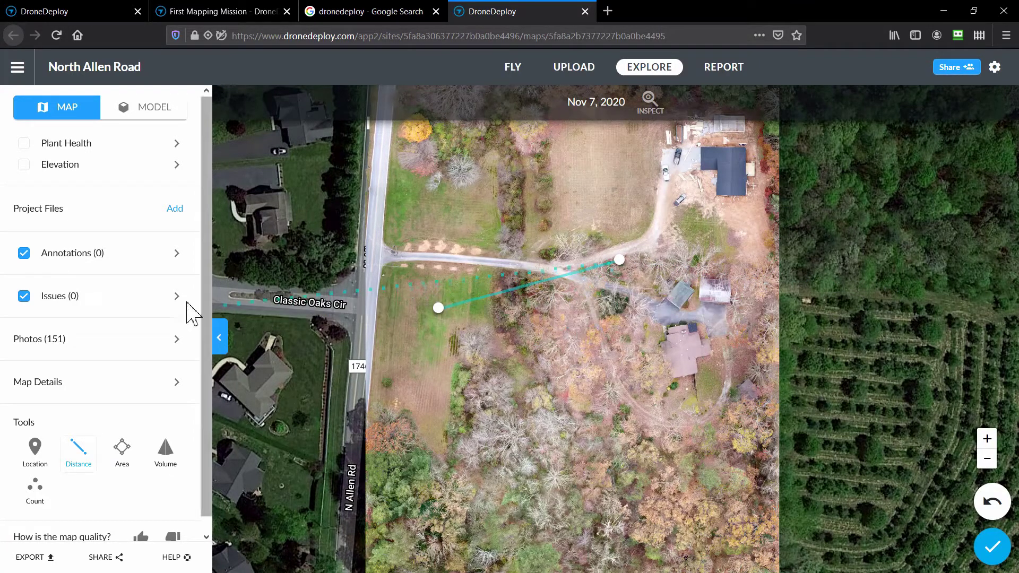
drag(204, 353, 209, 467)
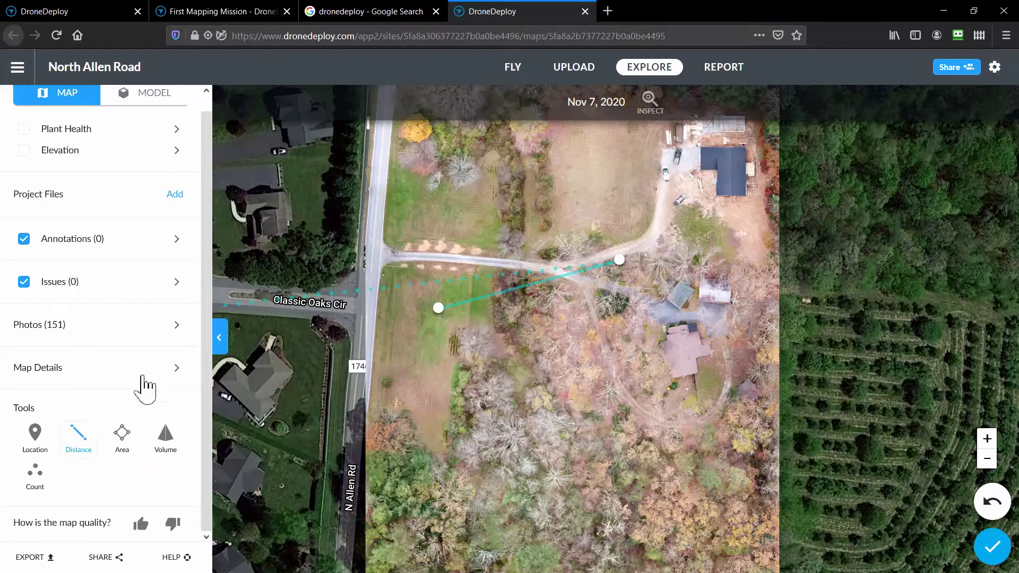
Show Map Details: 151 images, 8.6 acres, 0.6 in/px resolution, 4.3 ft RMSE.
click(191, 376)
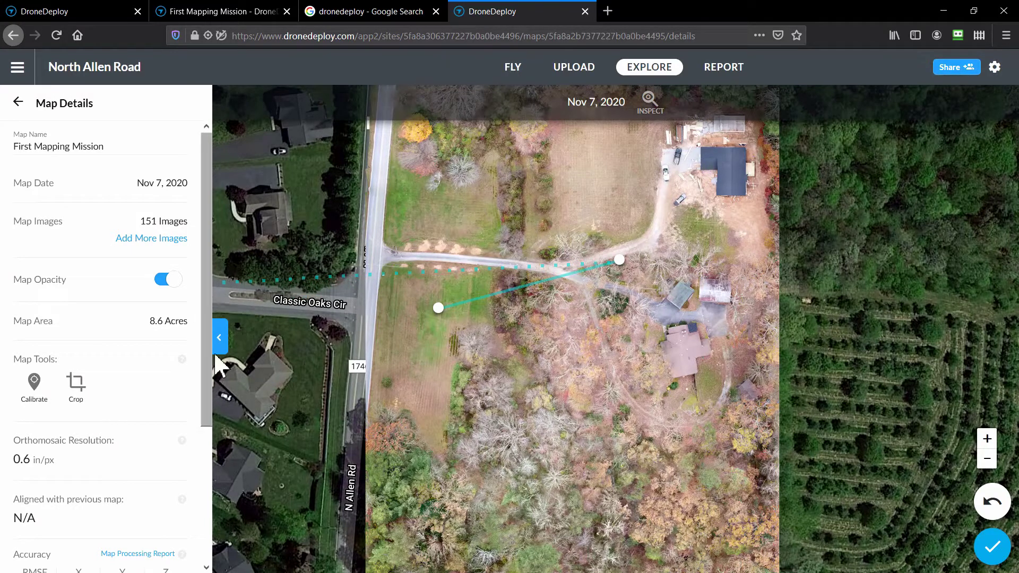
drag(210, 371, 211, 439)
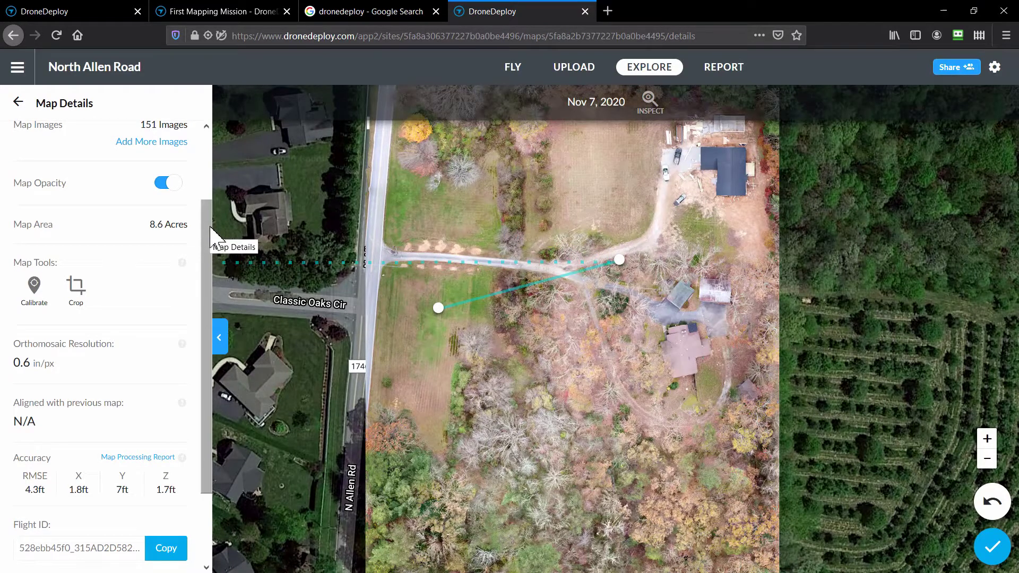
scroll(211, 228, down, 3)
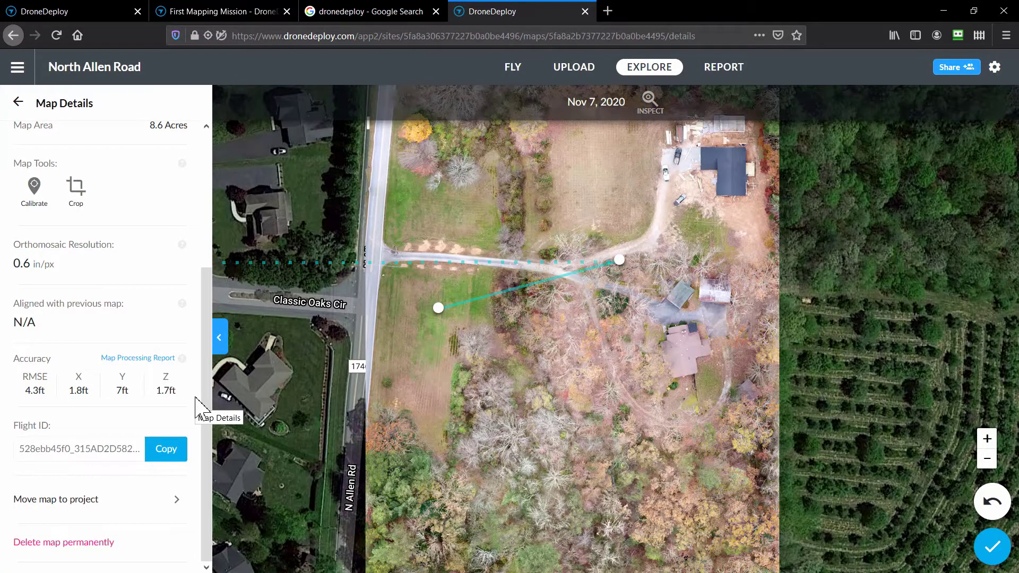
scroll(200, 193, up, 3)
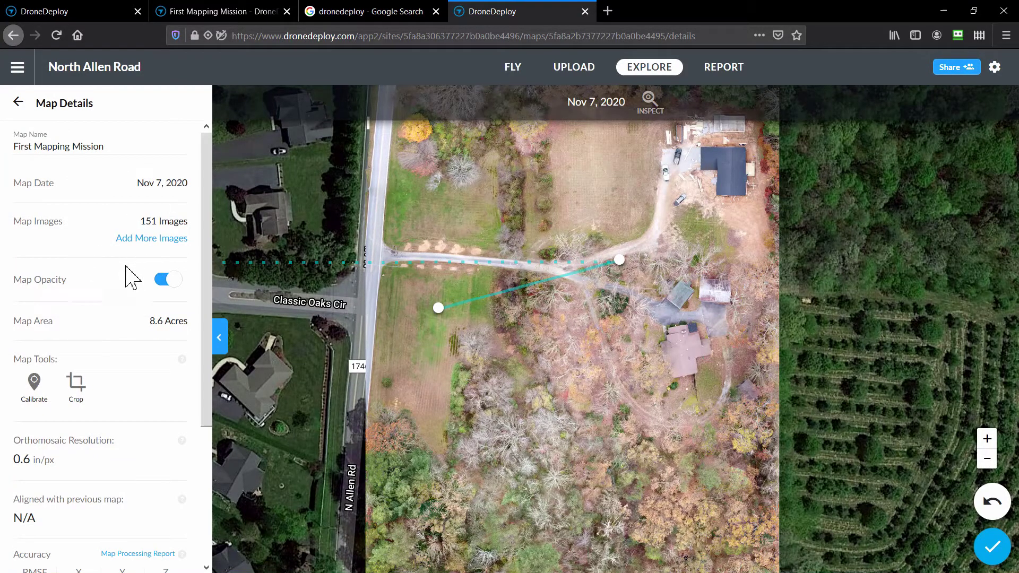
Toggle Map Opacity off and on, zoom out one level, and open Sharing Options.
click(175, 280)
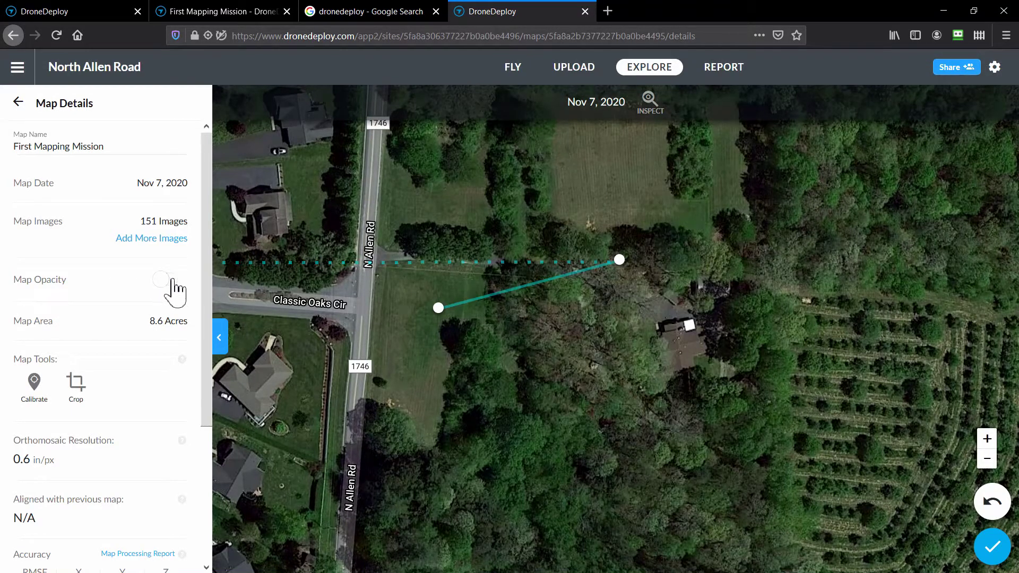
click(175, 281)
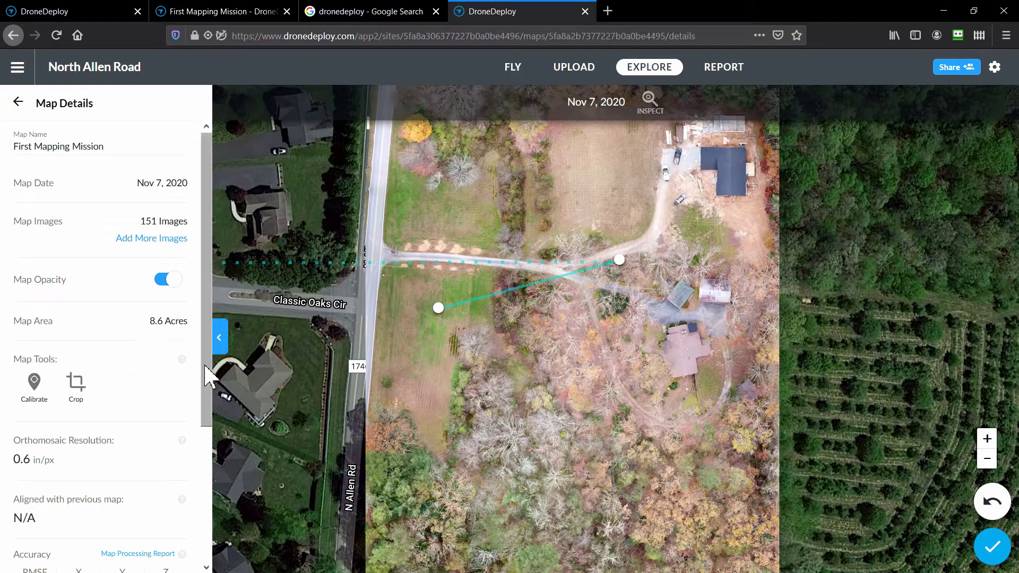
drag(210, 381, 208, 464)
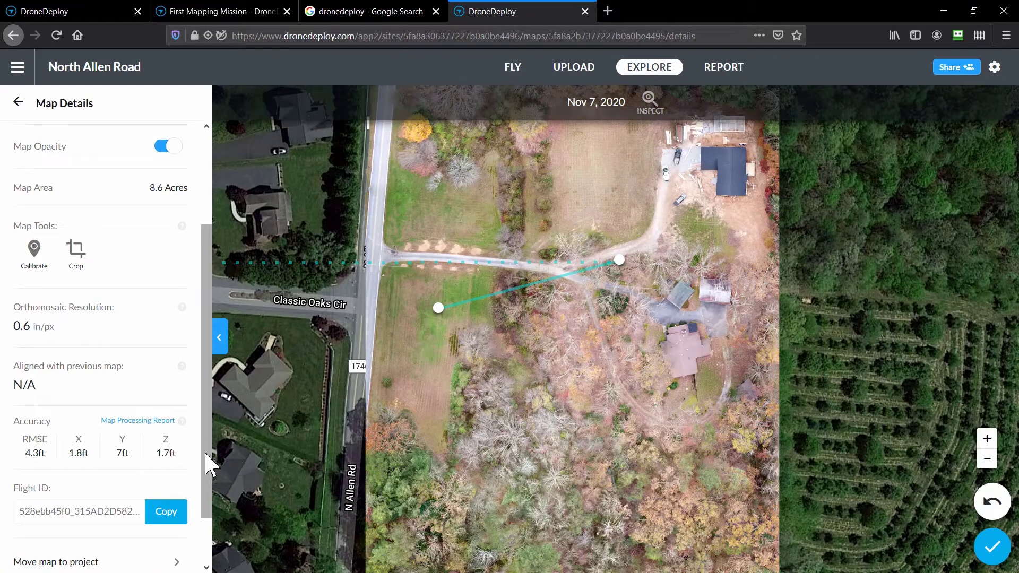
scroll(207, 467, down, 2)
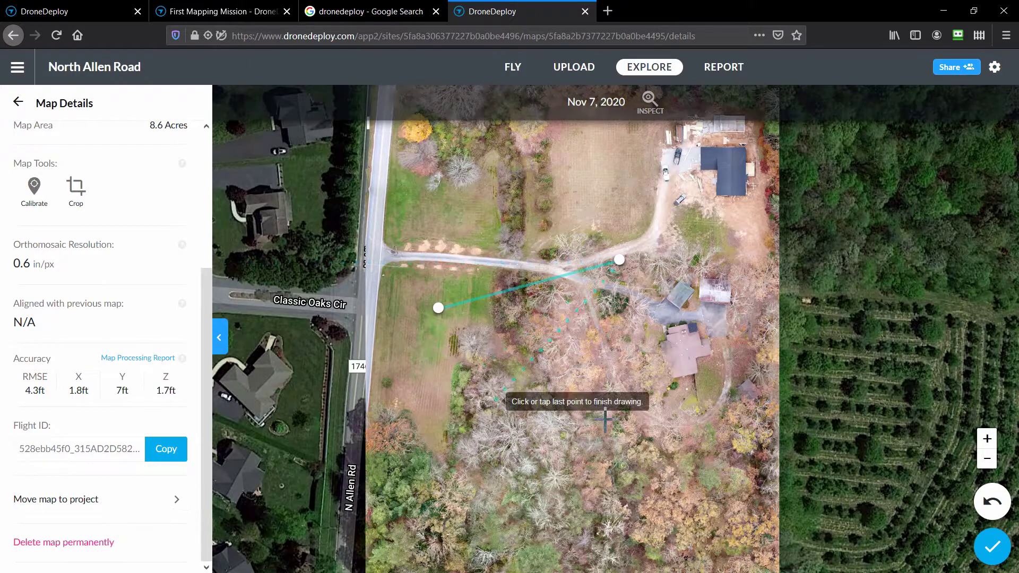
click(987, 458)
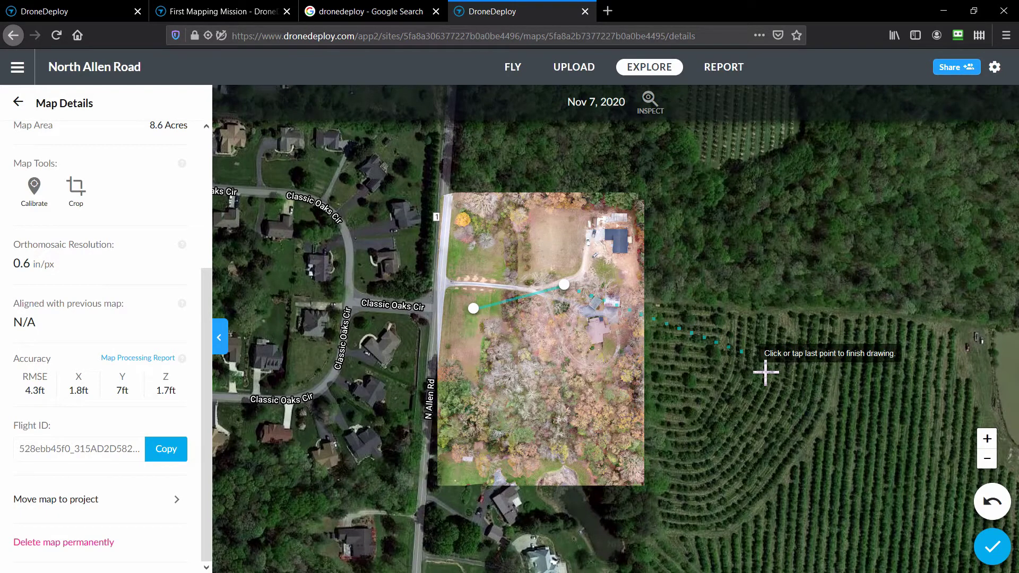
click(962, 69)
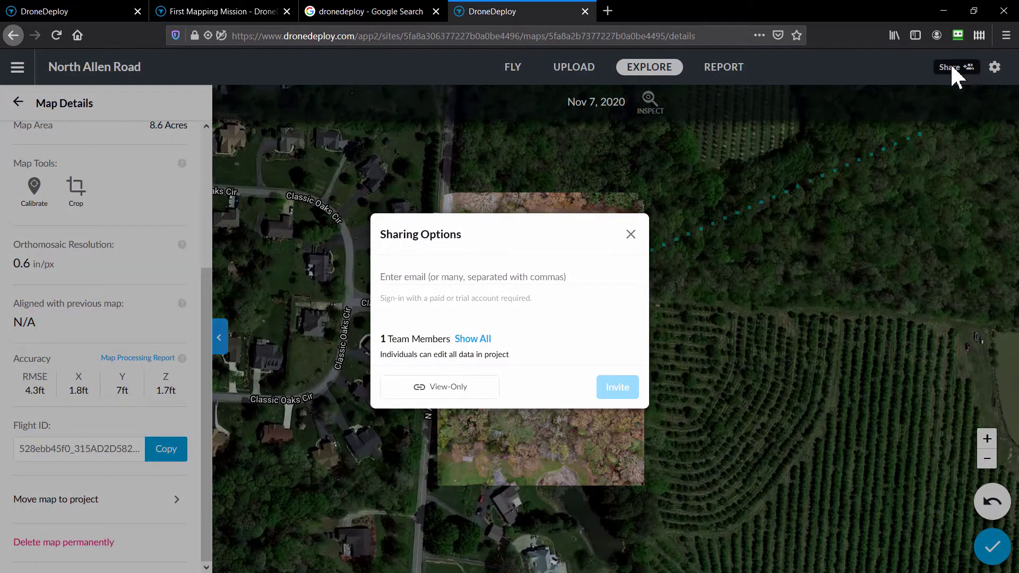
Invite a collaborator by entering their e-mail address, then close the Sharing Options dialog.
click(420, 277)
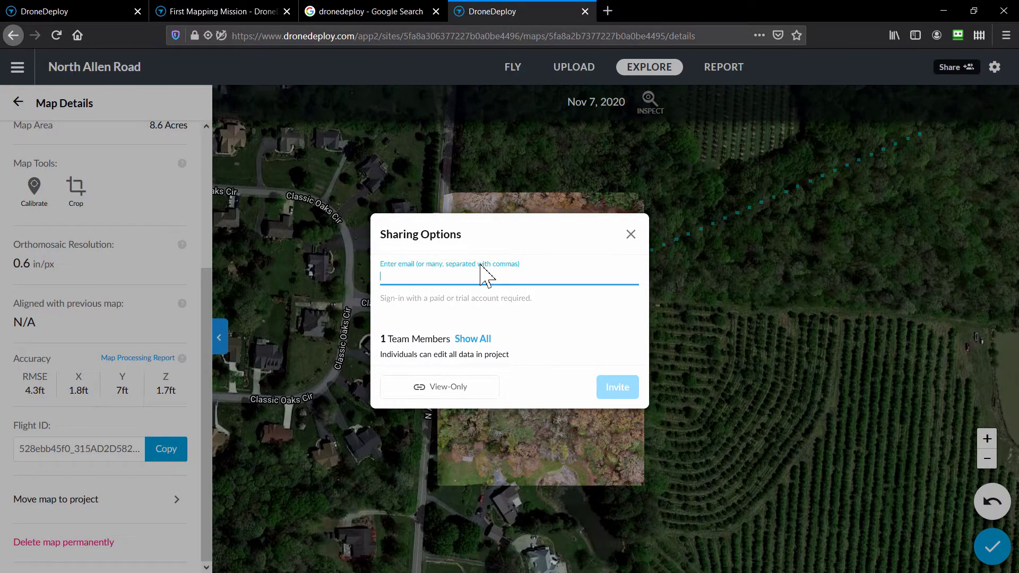
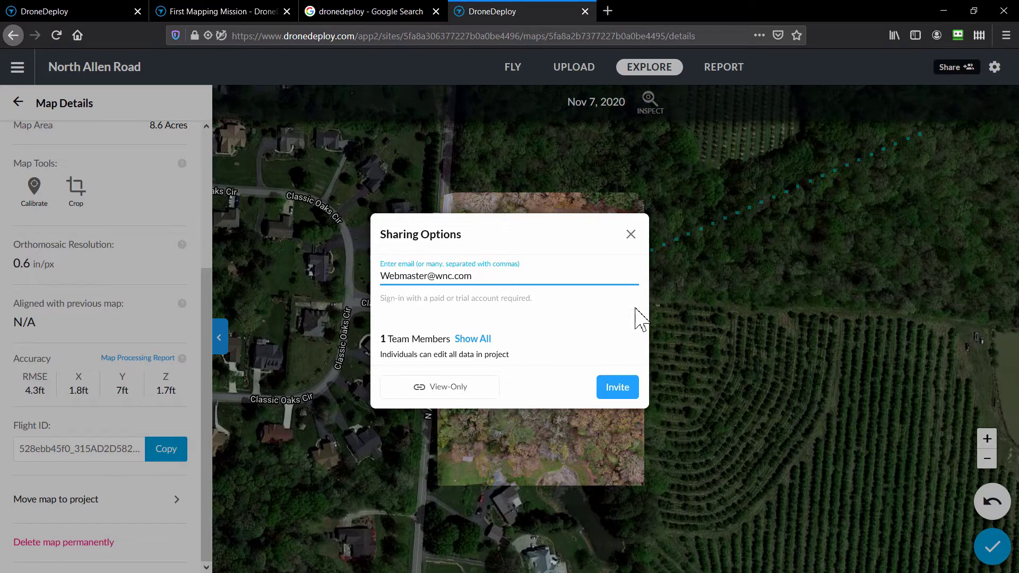
click(628, 389)
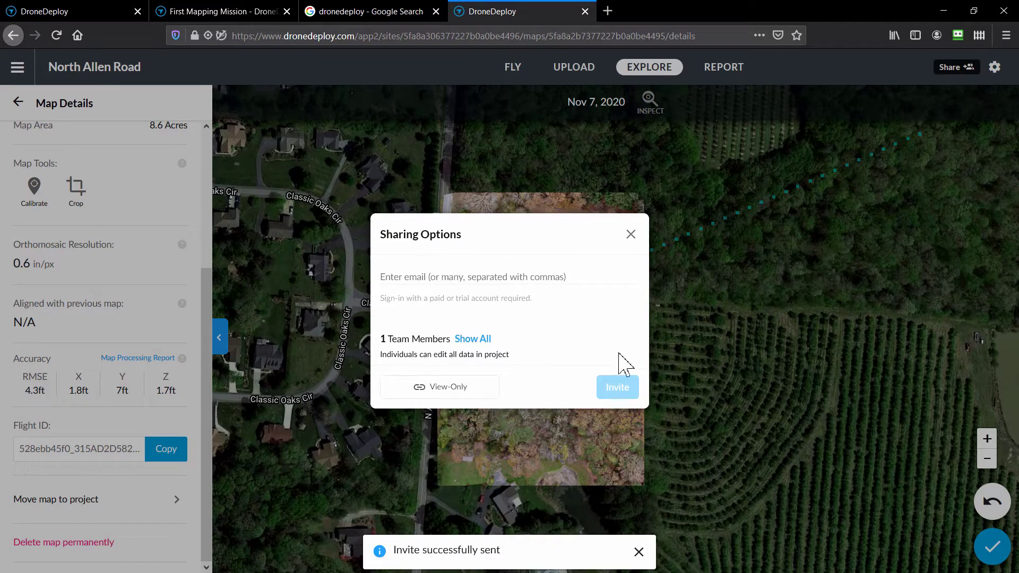
click(631, 235)
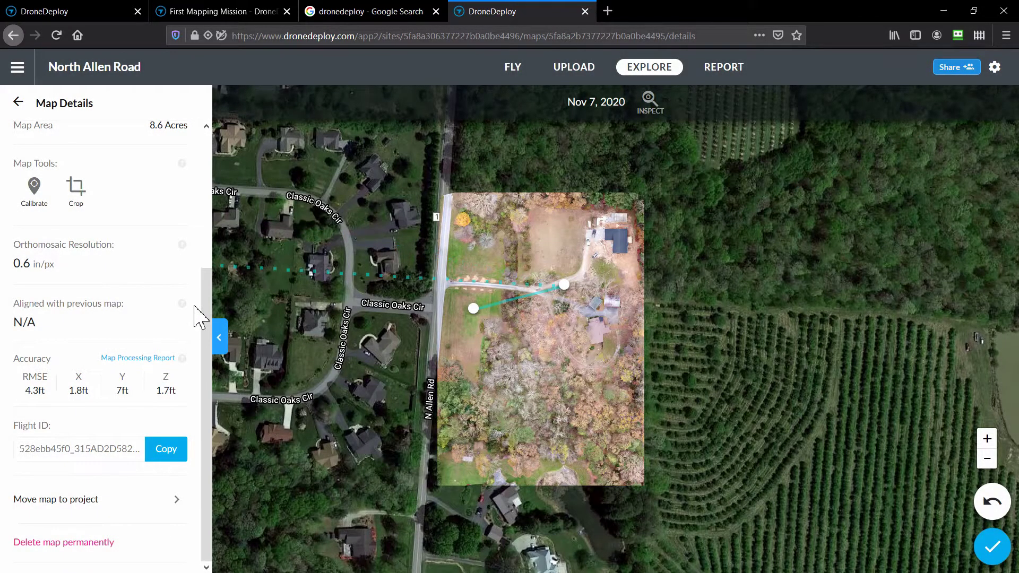
drag(204, 318, 211, 169)
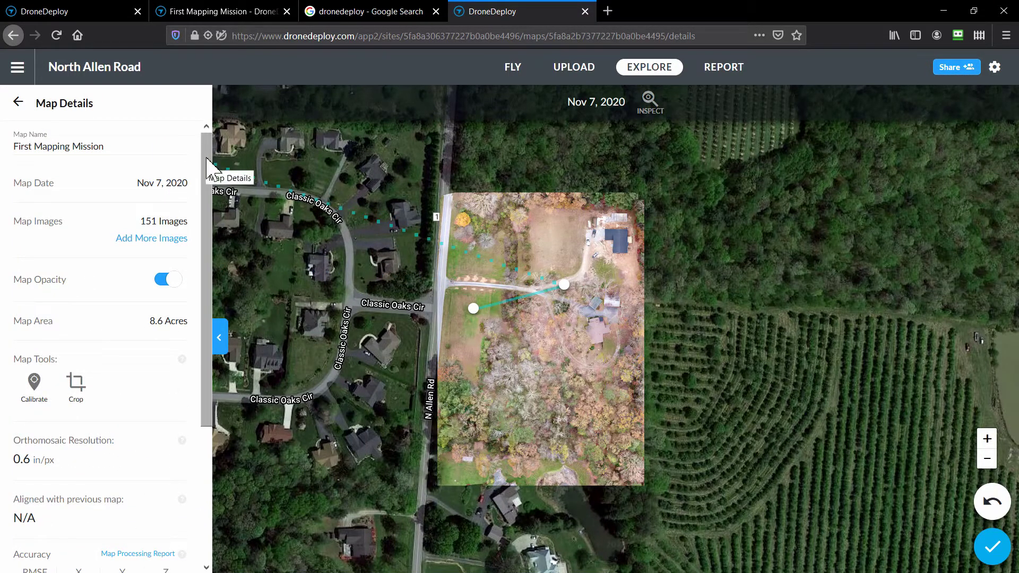
Use Move map to project in Map Details to place the map in North Allen Road.
drag(207, 165, 198, 376)
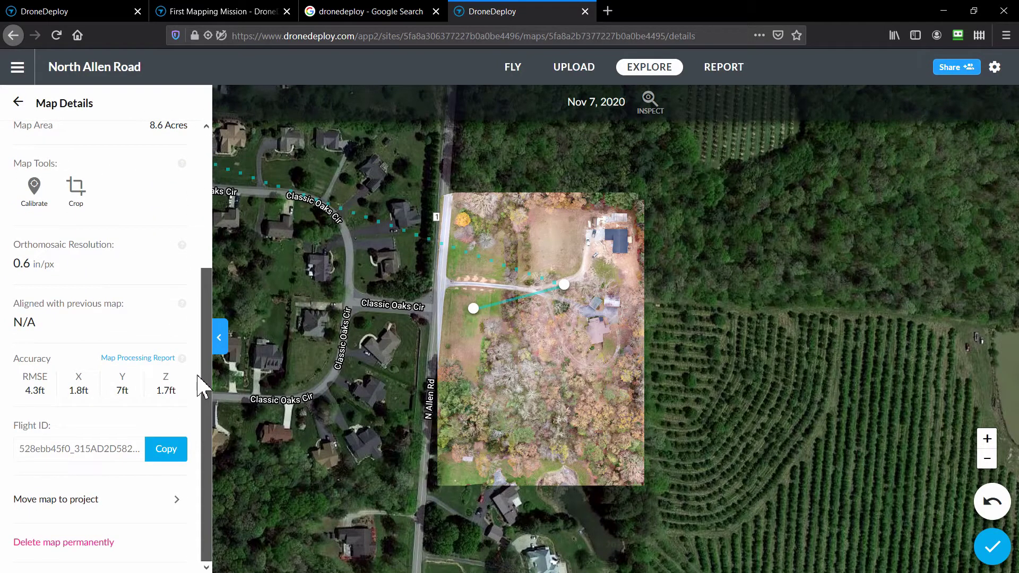
click(179, 500)
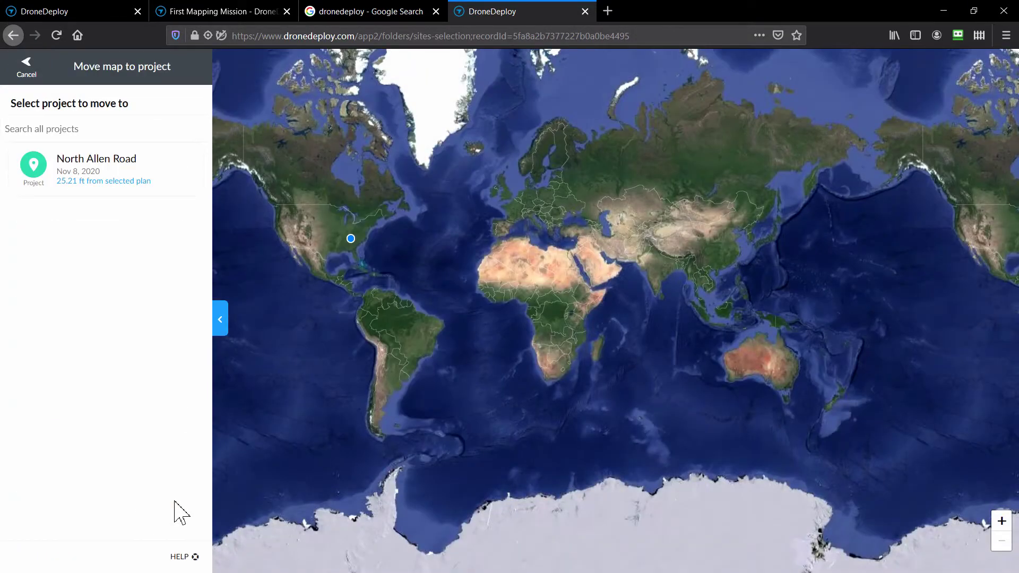
click(84, 180)
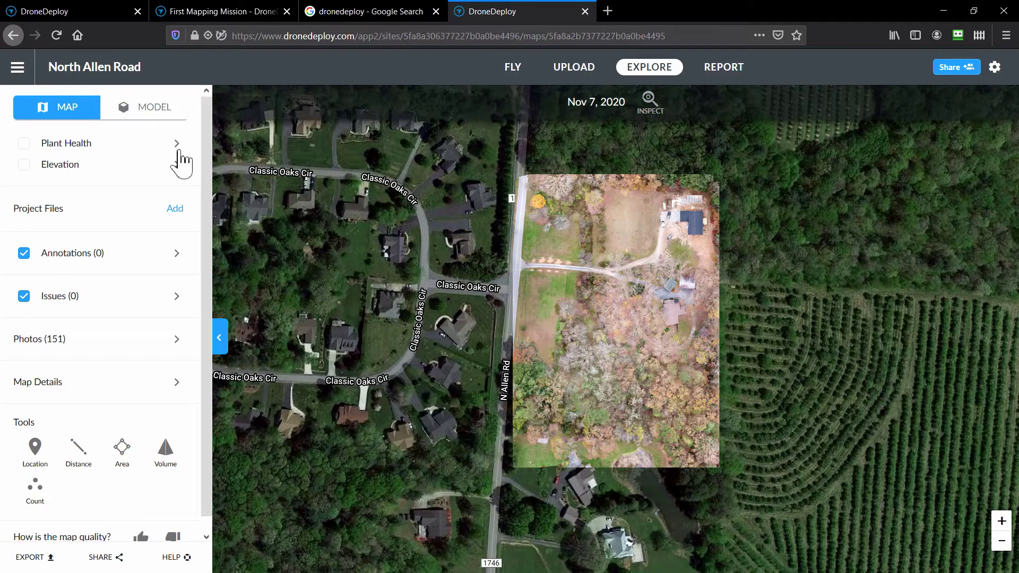
Switch to the MODEL view and orbit the textured 3D model of the site.
click(139, 127)
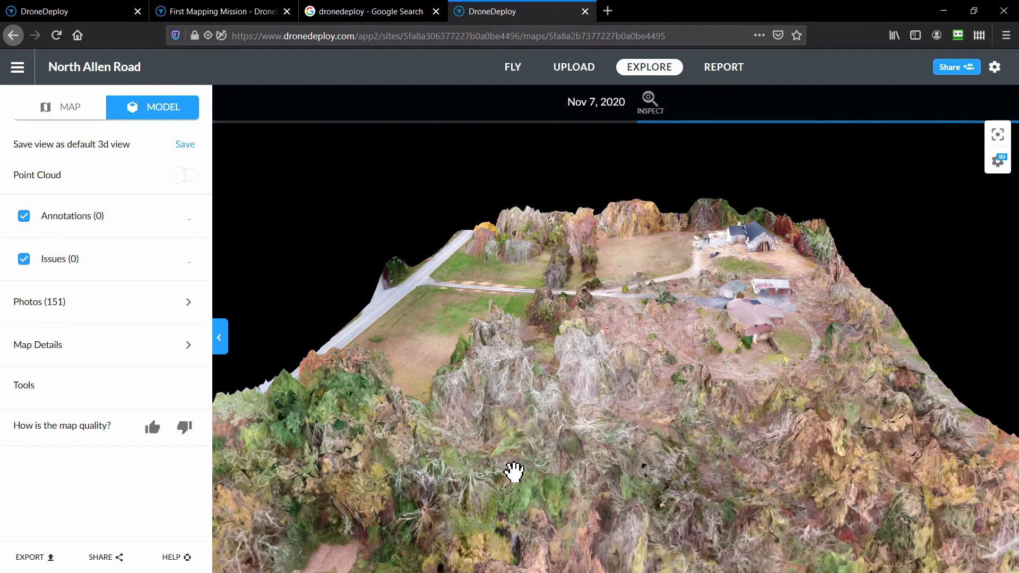
drag(514, 471, 567, 486)
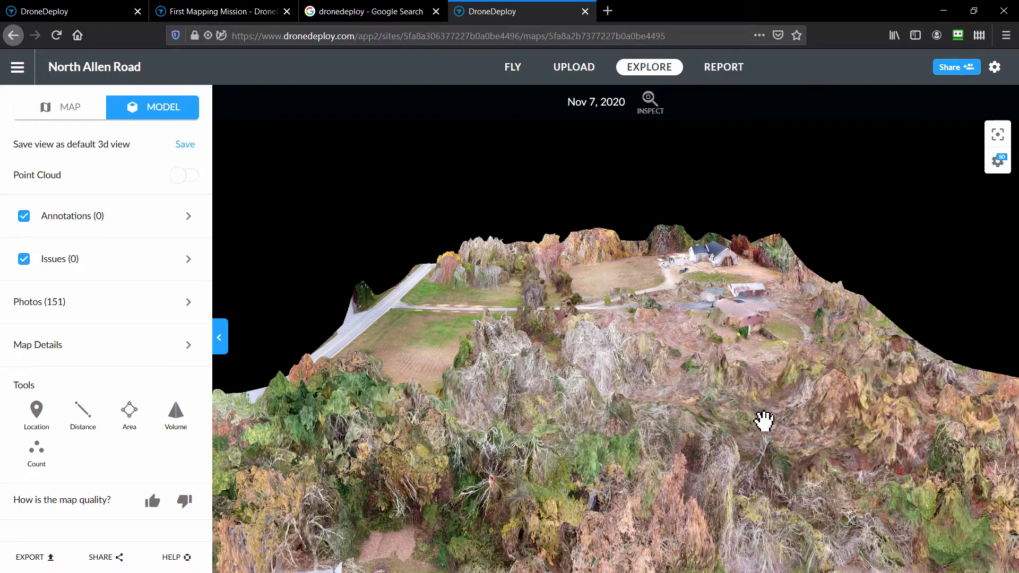
Zoom the 3D model in and out around the houses and outbuildings.
scroll(737, 364, up, 5)
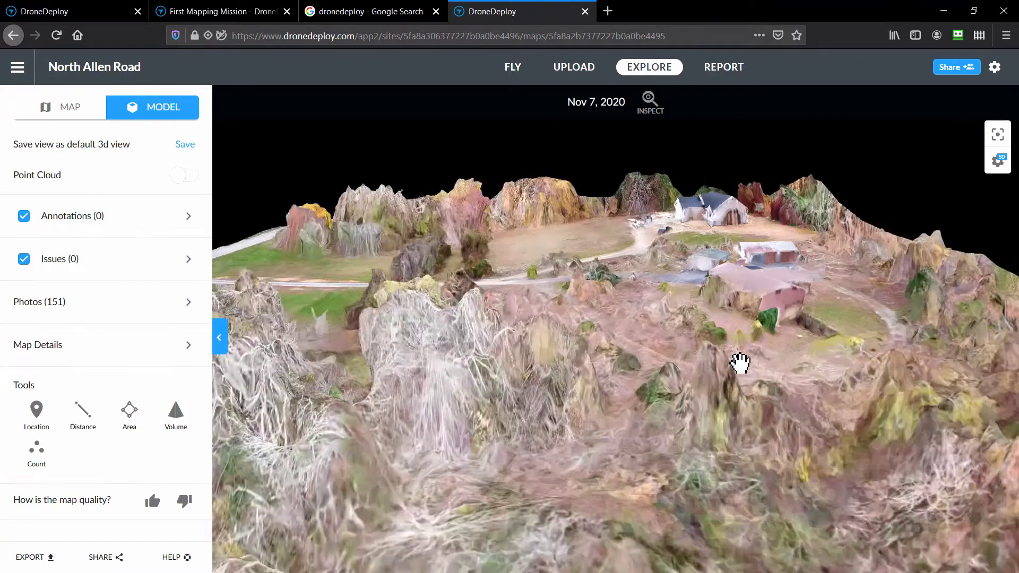
scroll(740, 363, up, 3)
scroll(740, 363, up, 3)
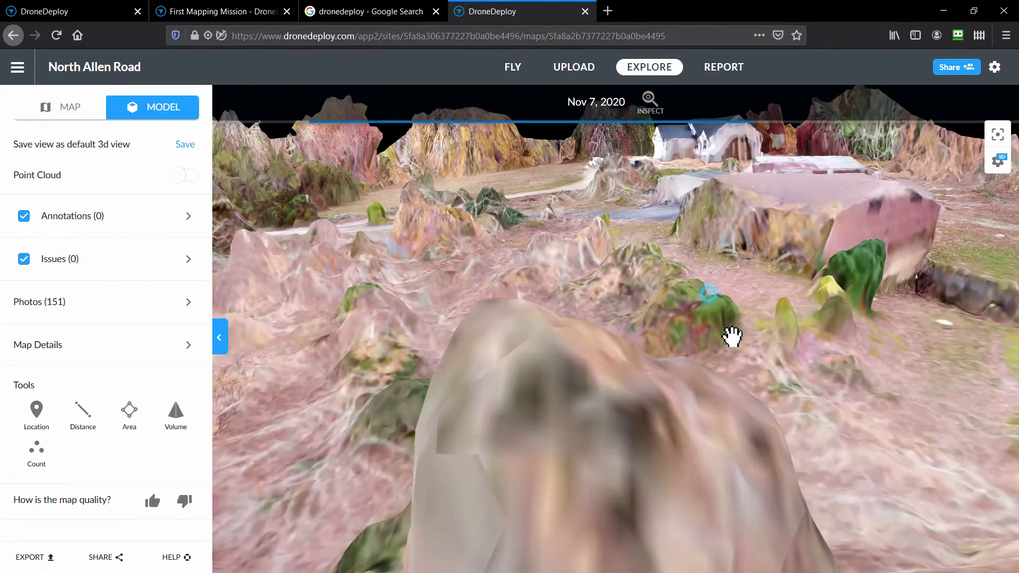
scroll(734, 382, up, 3)
scroll(737, 314, down, 3)
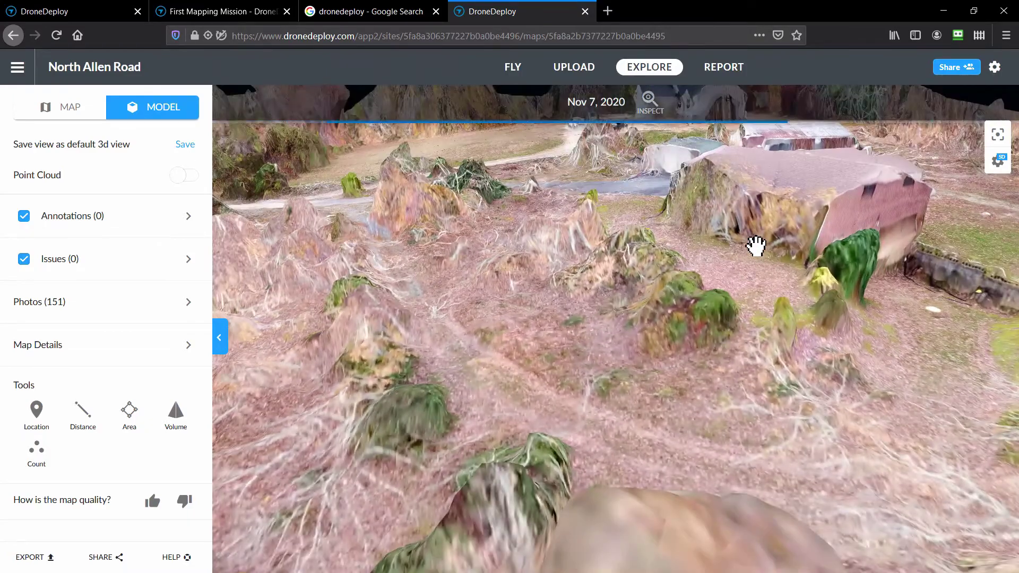
scroll(764, 282, up, 3)
scroll(817, 282, down, 3)
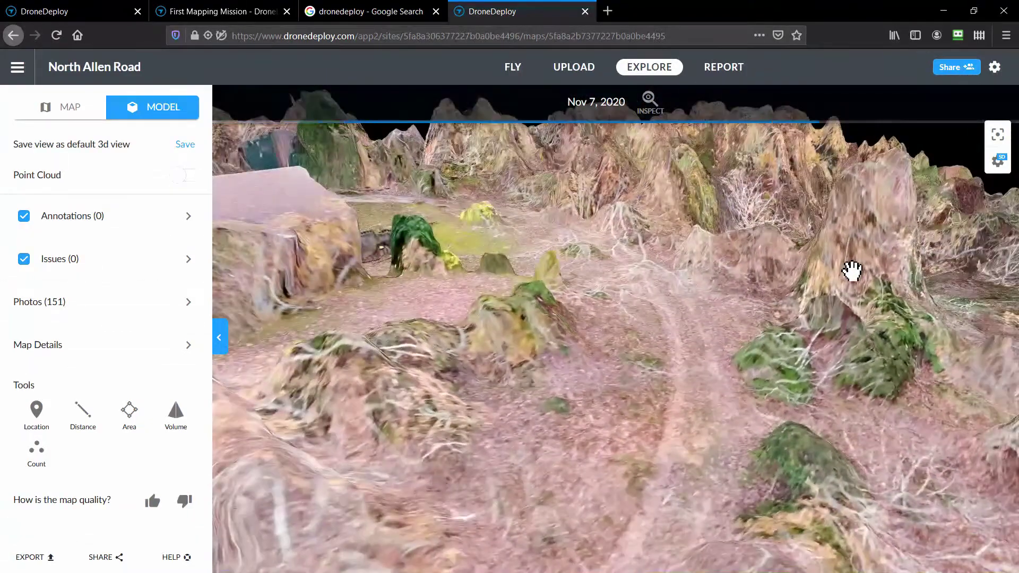
scroll(849, 268, down, 3)
scroll(859, 268, down, 2)
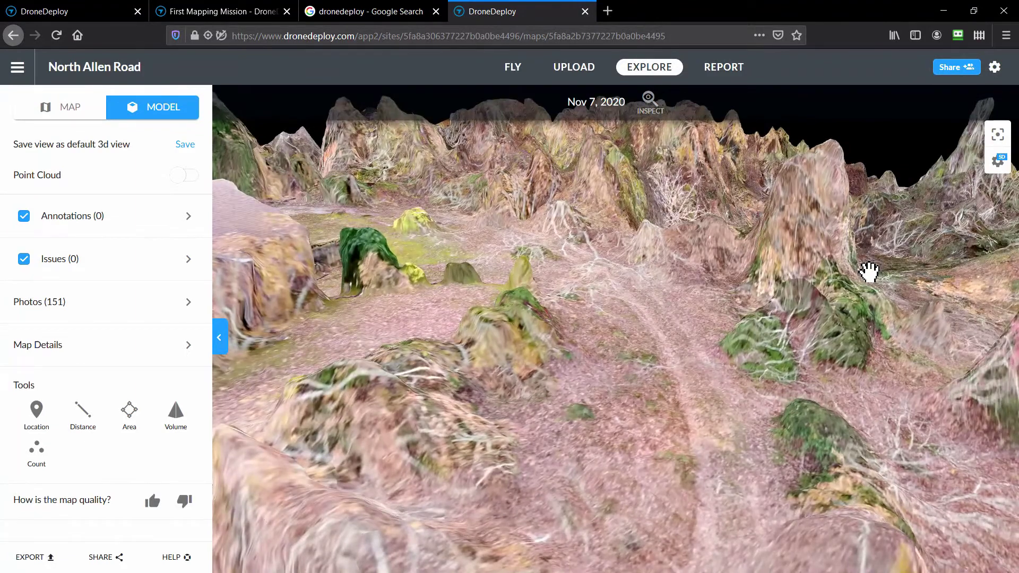
scroll(849, 286, up, 5)
scroll(690, 266, up, 2)
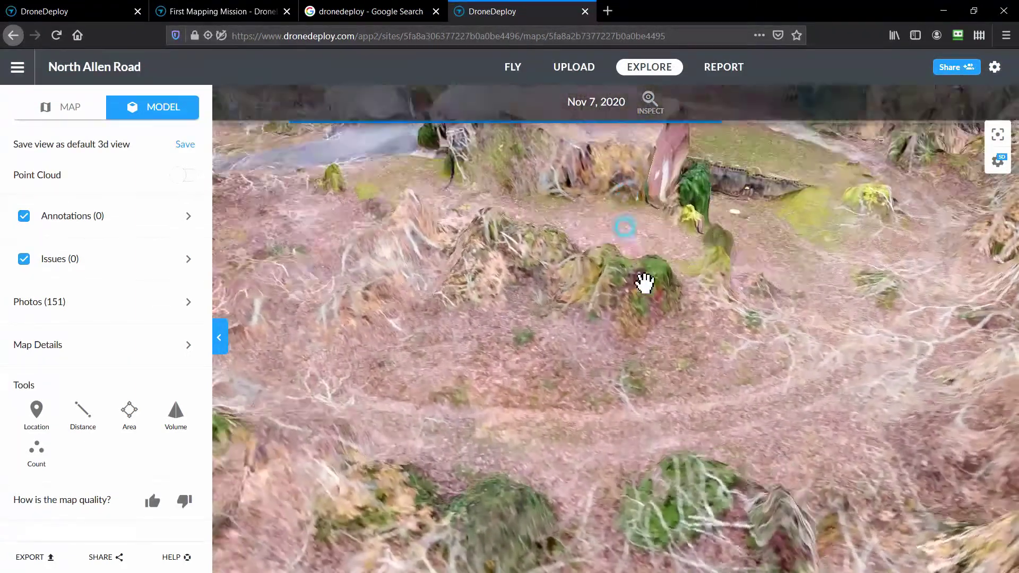
Tilt and orbit down to a ground-level view sweeping past the pink building.
drag(645, 283, 573, 494)
drag(610, 375, 522, 384)
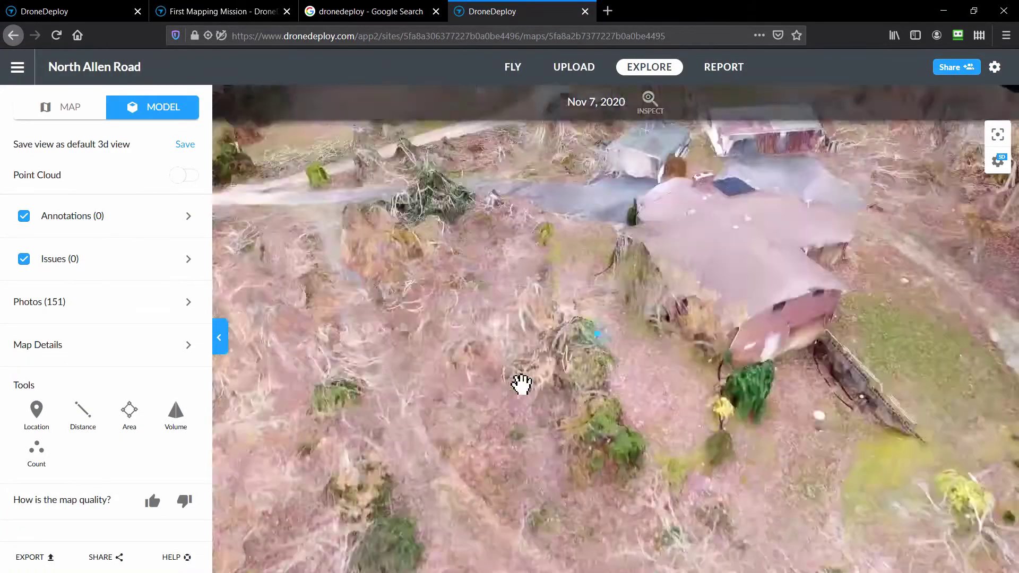
scroll(519, 366, down, 3)
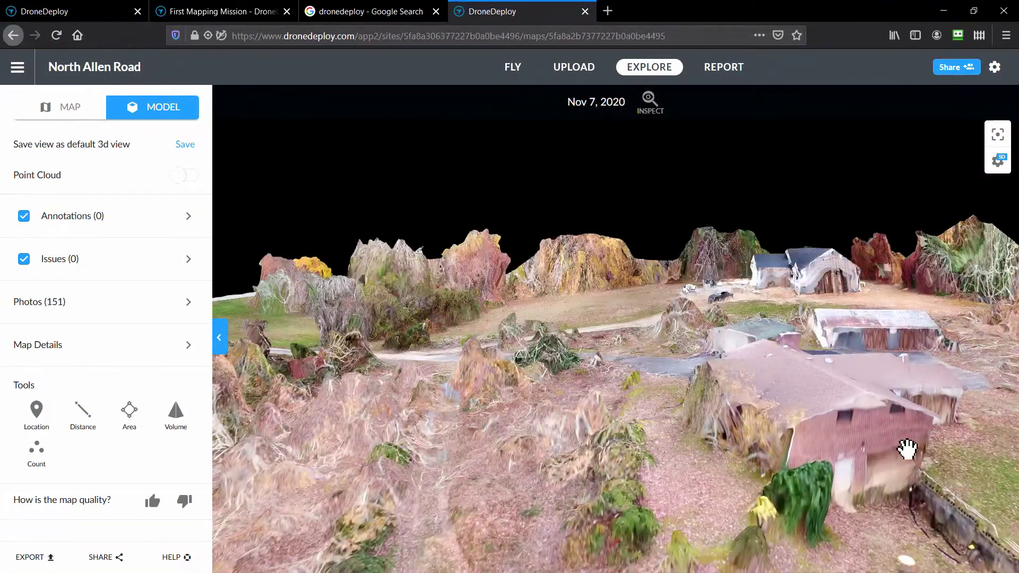
drag(960, 443, 558, 345)
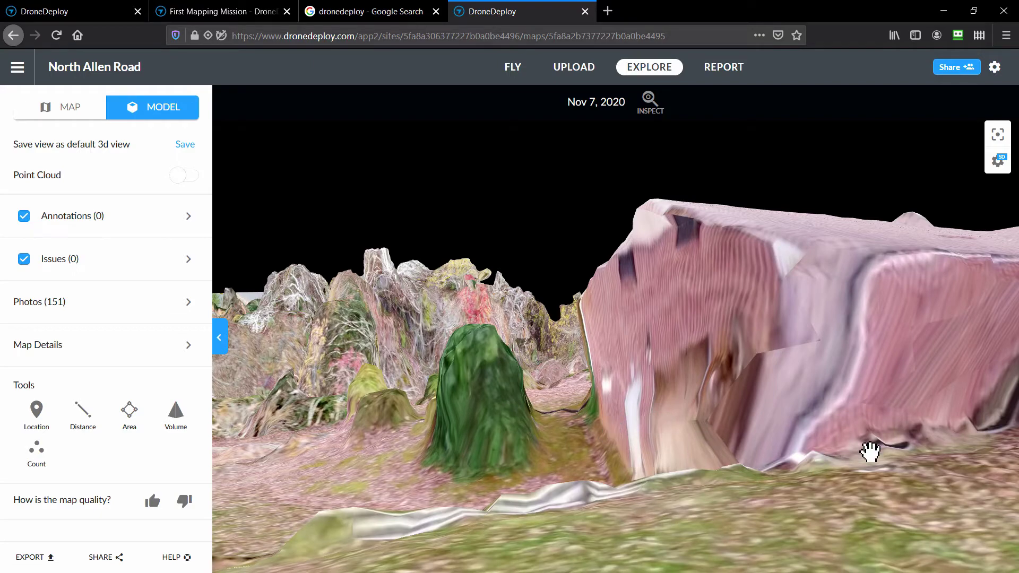
drag(870, 452, 701, 423)
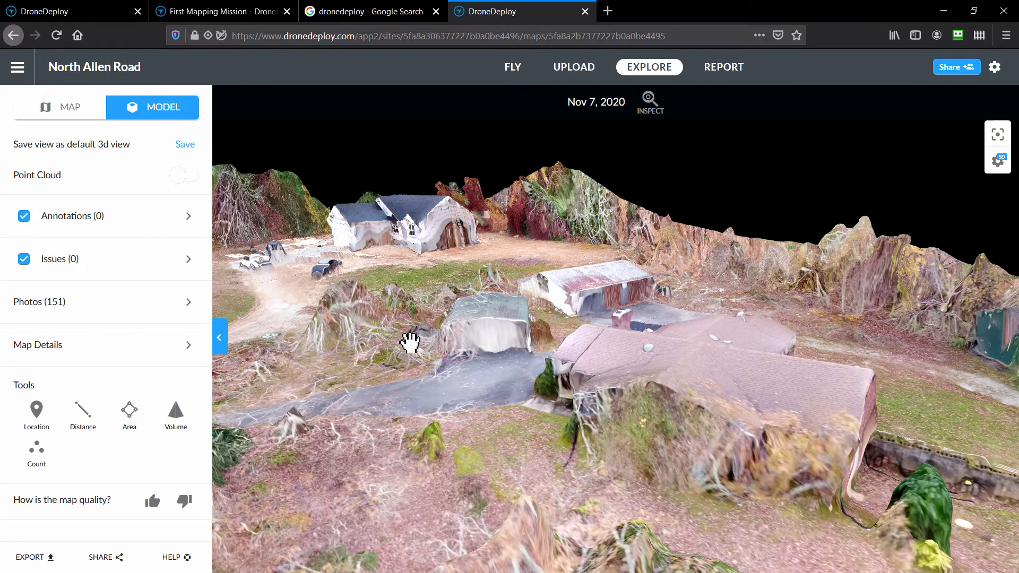
Orbit in close around the houses to bring the wrapped house wall and parked truck into view.
drag(410, 341, 496, 345)
drag(357, 352, 743, 320)
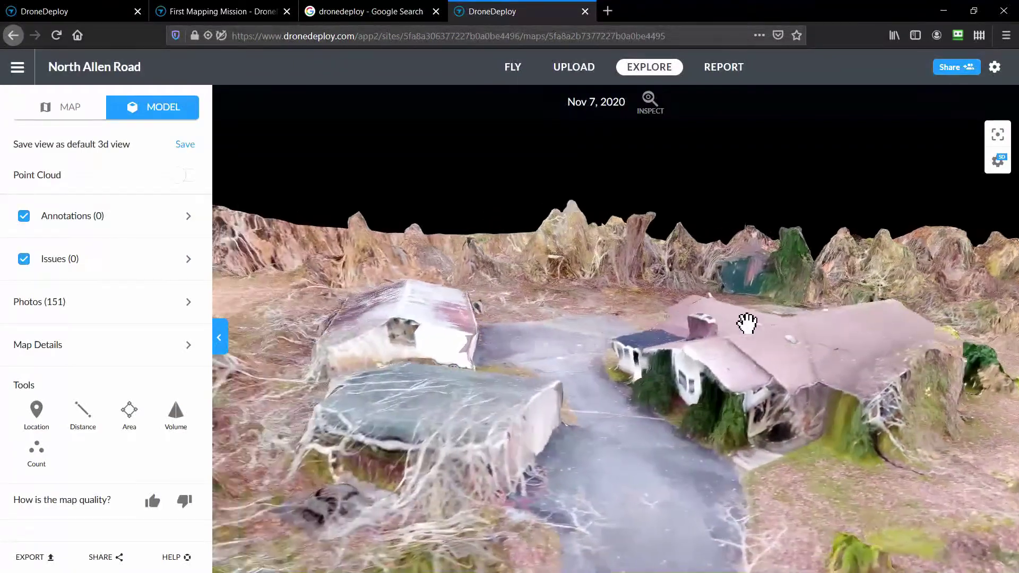
drag(357, 348, 677, 325)
drag(392, 351, 728, 326)
drag(308, 419, 530, 368)
drag(350, 456, 570, 433)
drag(349, 408, 531, 395)
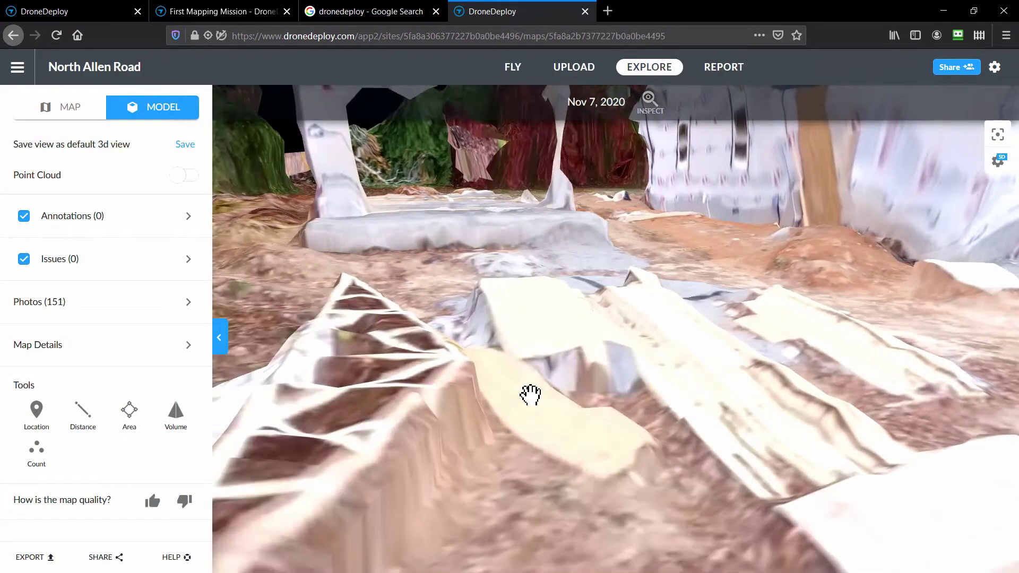
drag(542, 526, 597, 408)
Zoom in on a white barrier and orbit around the house under construction.
drag(664, 434, 644, 453)
scroll(652, 452, down, 10)
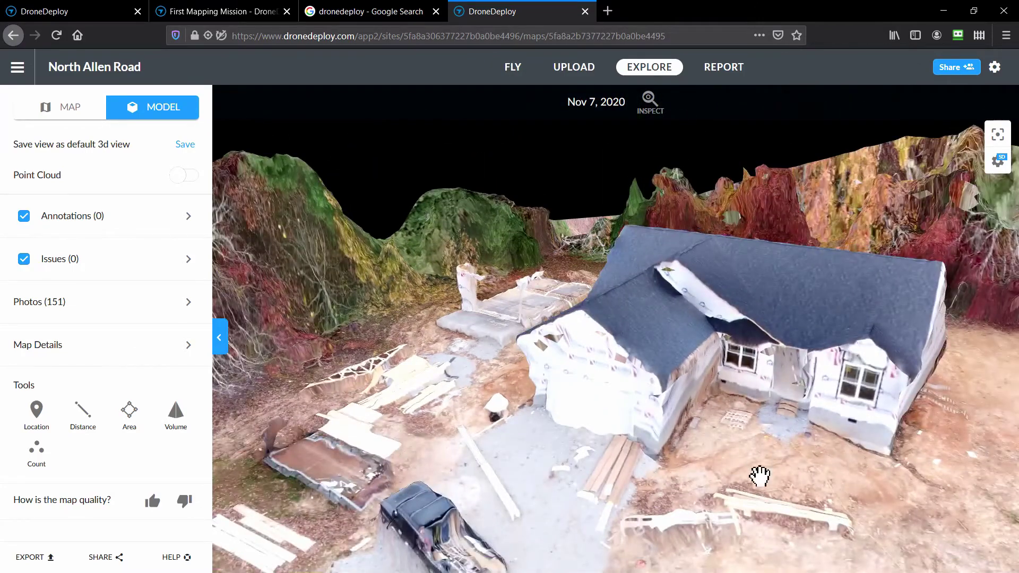
mouse_move(760, 476)
mouse_down()
mouse_move(705, 489)
mouse_move(712, 483)
mouse_move(689, 471)
mouse_move(567, 466)
mouse_move(655, 448)
mouse_move(678, 432)
mouse_up()
scroll(524, 445, up, 5)
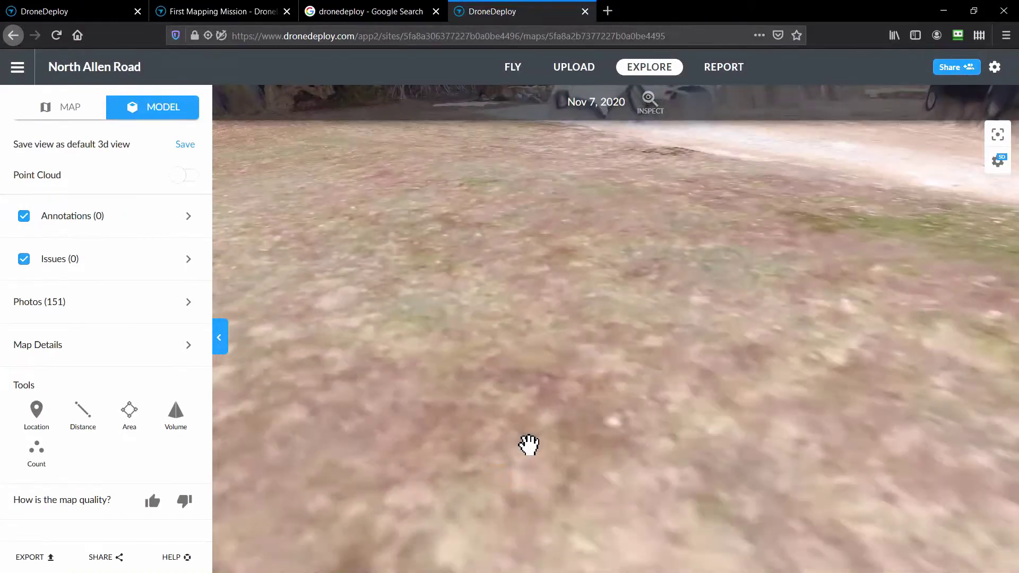
scroll(530, 445, down, 3)
scroll(530, 445, up, 5)
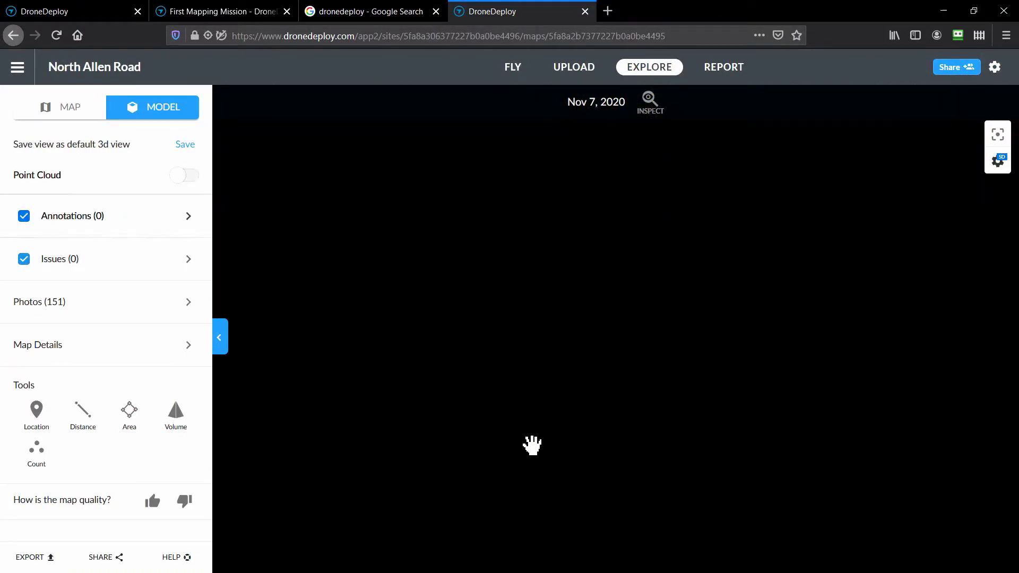
scroll(532, 445, down, 2)
Tilt back to show the terrain and rotate to the foundation slab beside the house.
mouse_move(706, 119)
mouse_down()
mouse_move(731, 185)
mouse_move(711, 119)
mouse_move(729, 224)
mouse_up()
mouse_move(867, 123)
mouse_down()
mouse_move(863, 255)
mouse_move(848, 257)
mouse_move(850, 166)
mouse_move(737, 313)
mouse_up()
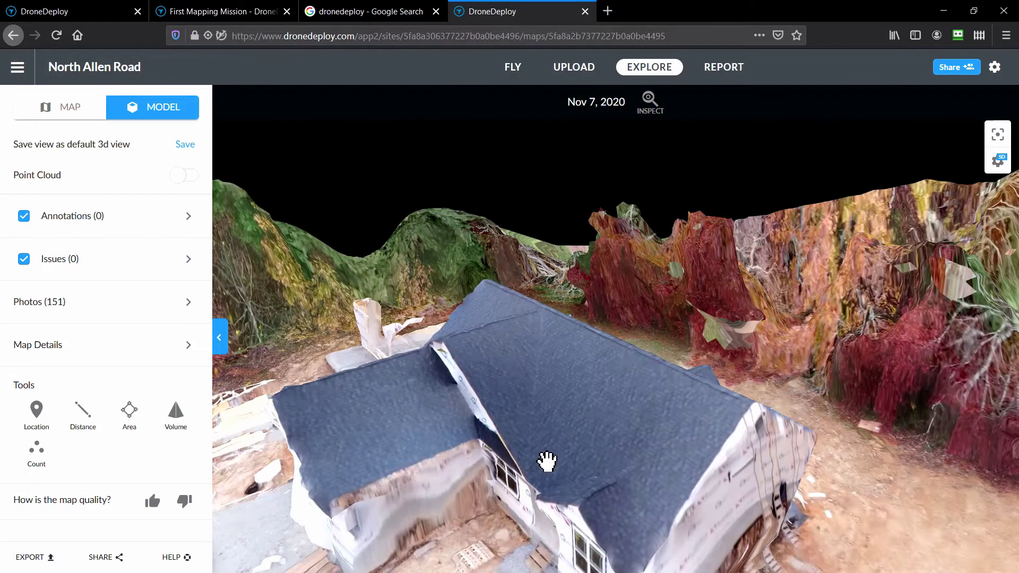
drag(546, 462, 556, 461)
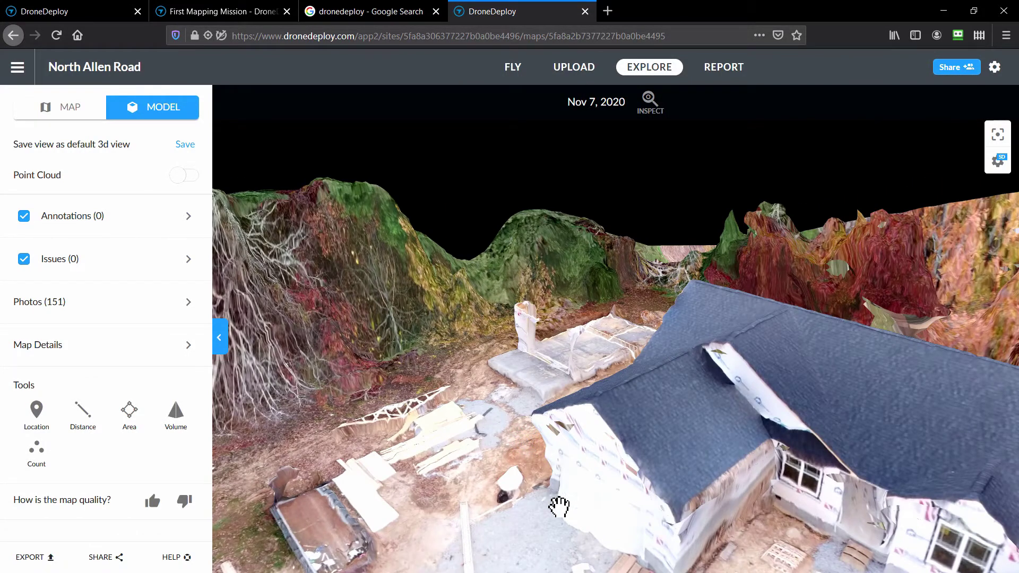
drag(559, 507, 584, 500)
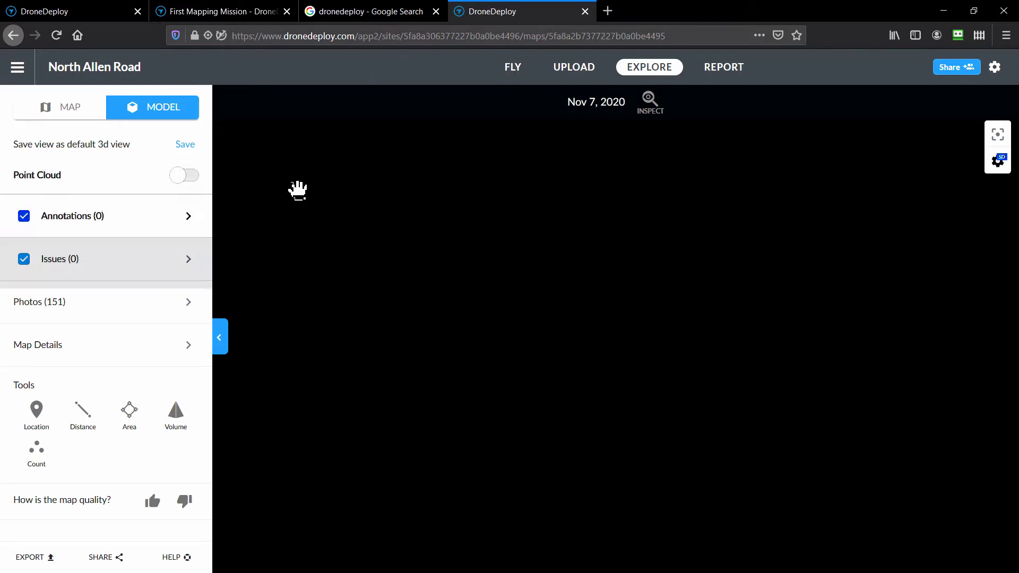
Check the empty annotations list, view the 2D orthomosaic map, then reload the 3D model.
click(202, 221)
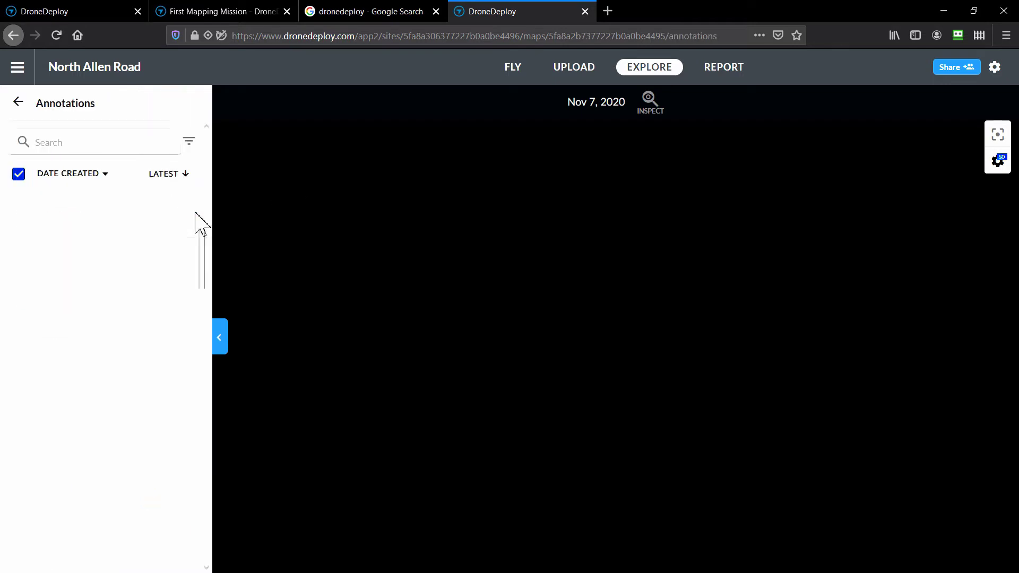
click(17, 104)
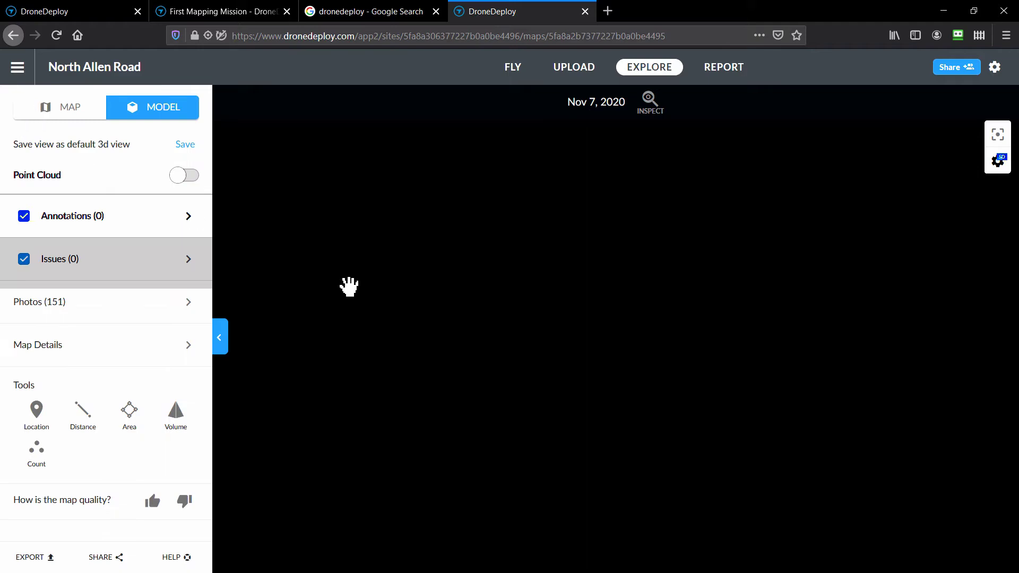
click(72, 109)
click(150, 116)
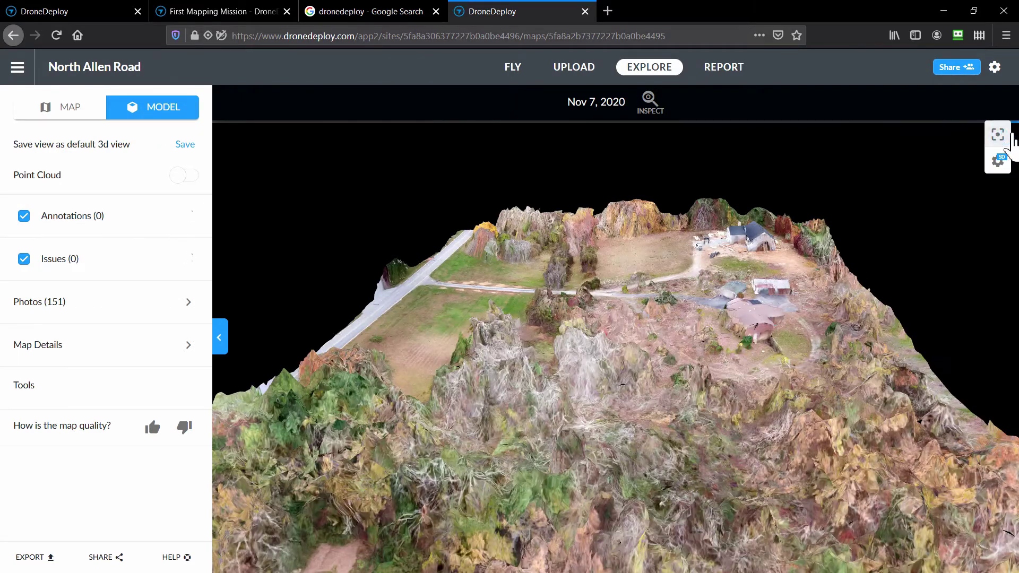
Orbit the property model down to a low, near-horizontal view over the terrain.
click(664, 446)
drag(667, 449, 717, 433)
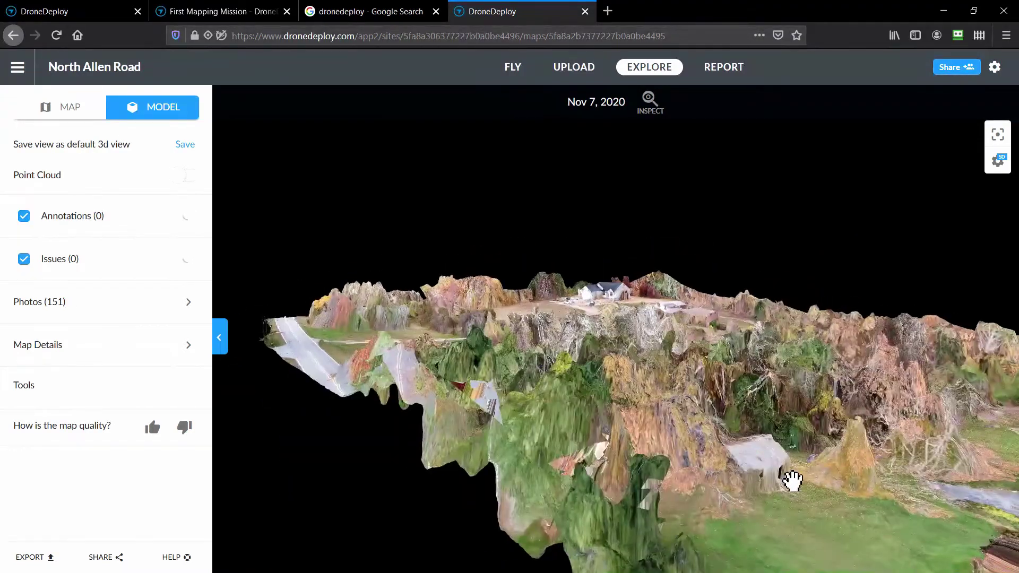
drag(832, 491, 725, 448)
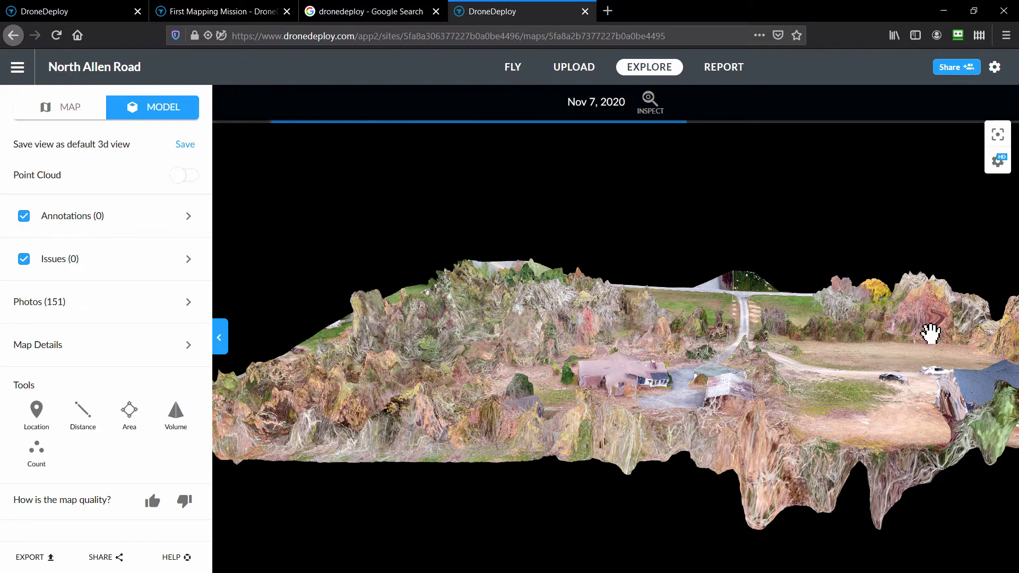
Reset to the overview, orbit to an oblique view with the road in front, and open Map Details.
click(1006, 135)
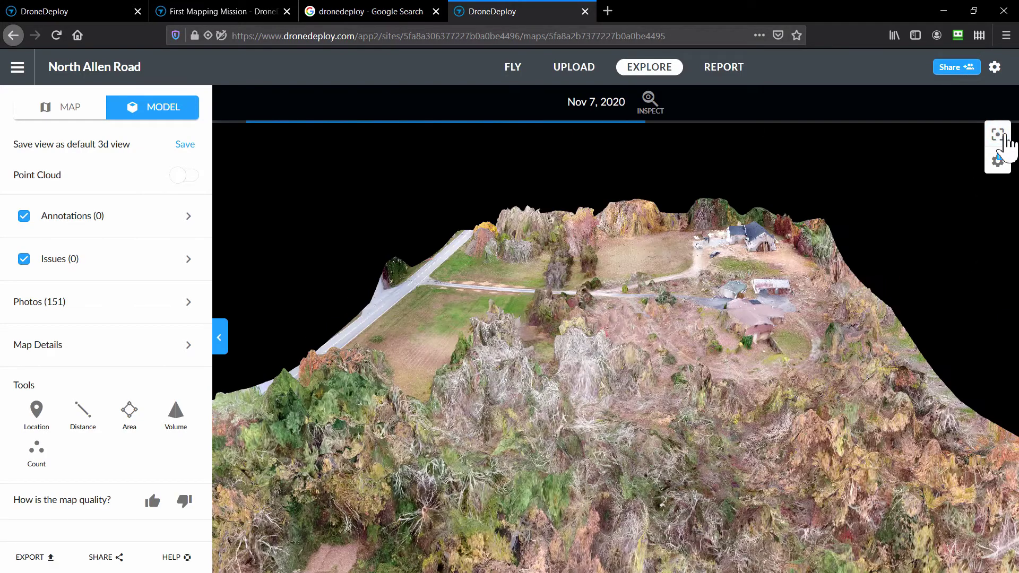
drag(908, 397, 754, 361)
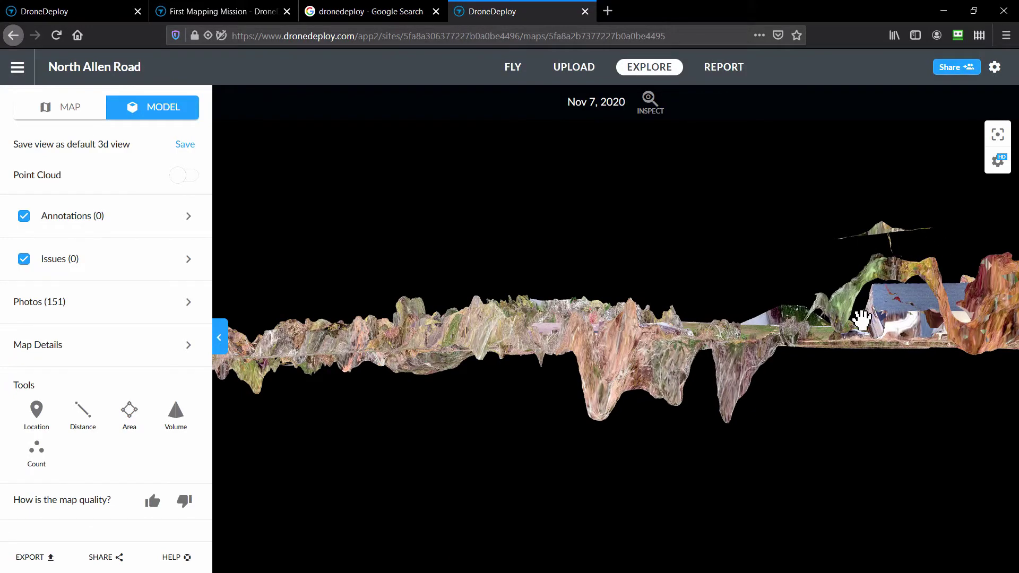
drag(862, 319, 735, 333)
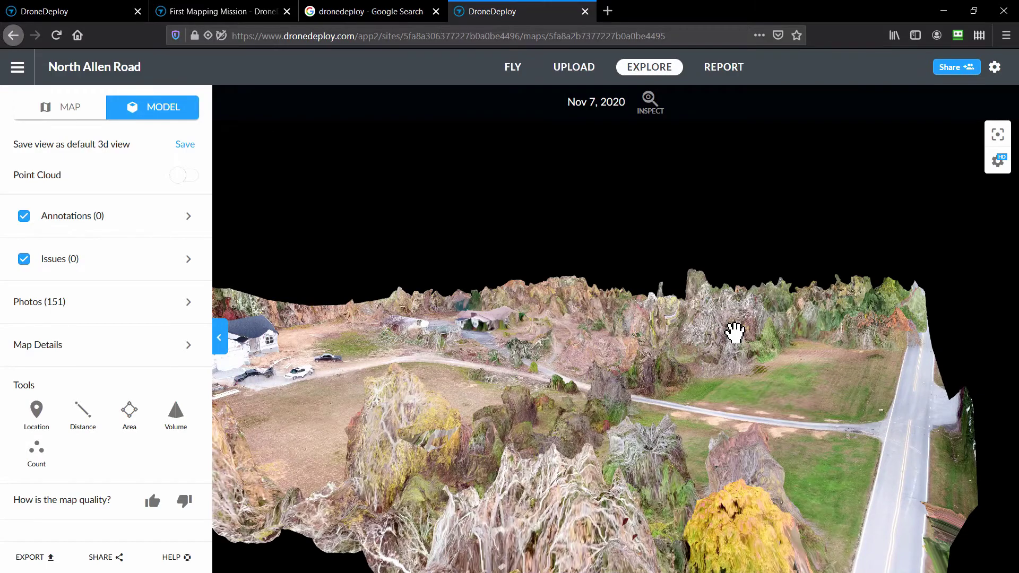
drag(735, 333, 643, 368)
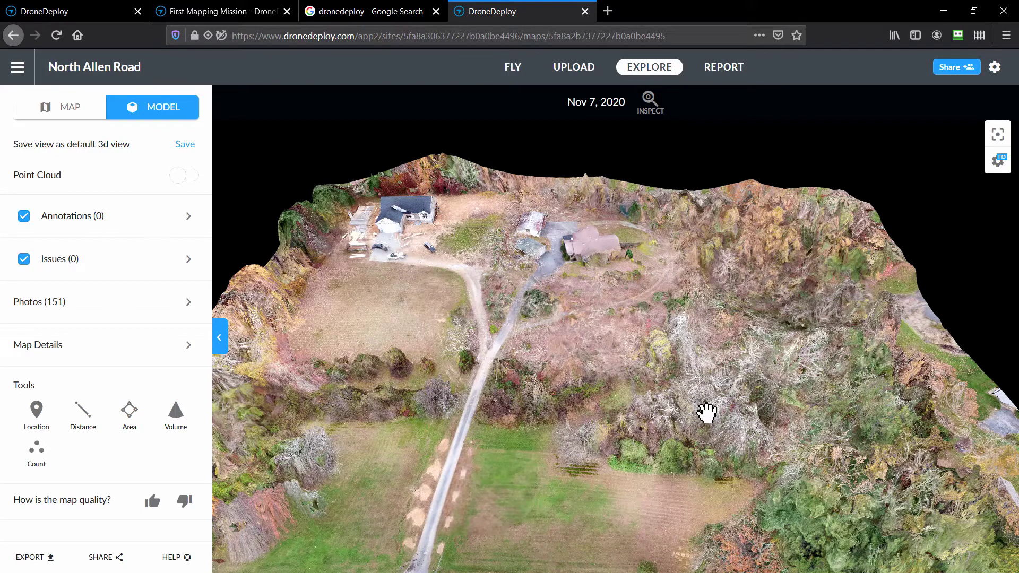
drag(696, 506, 594, 468)
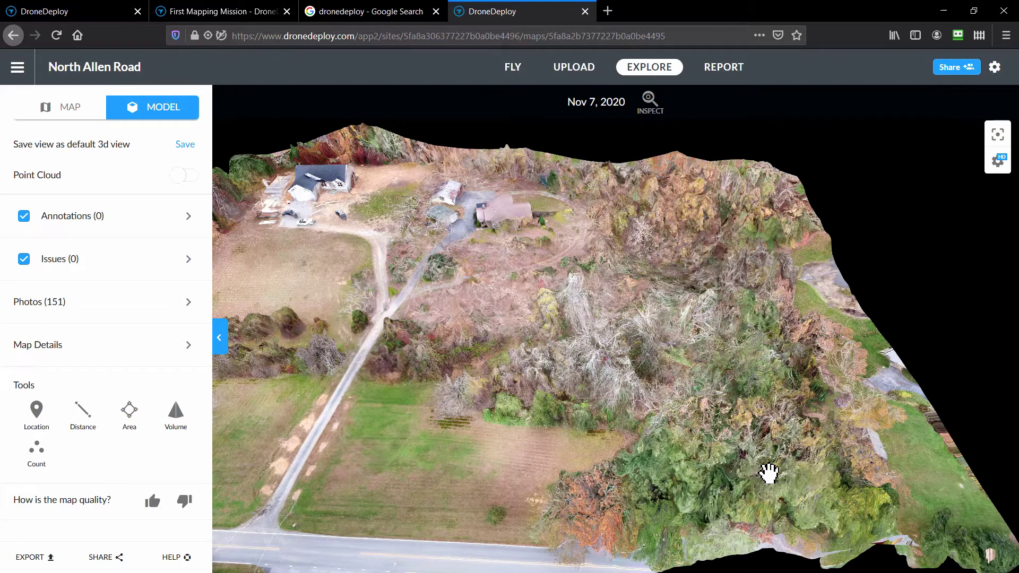
click(189, 346)
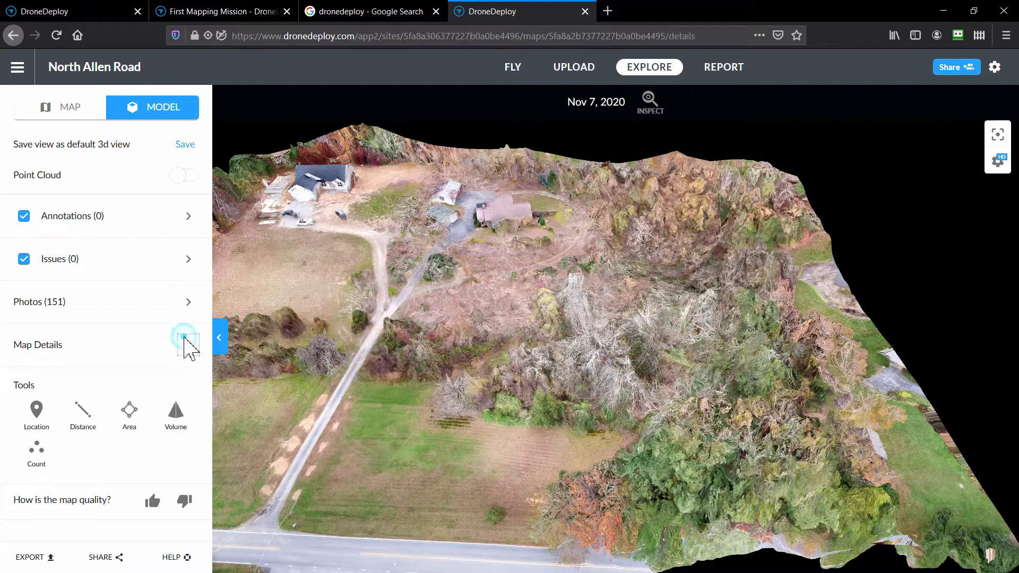